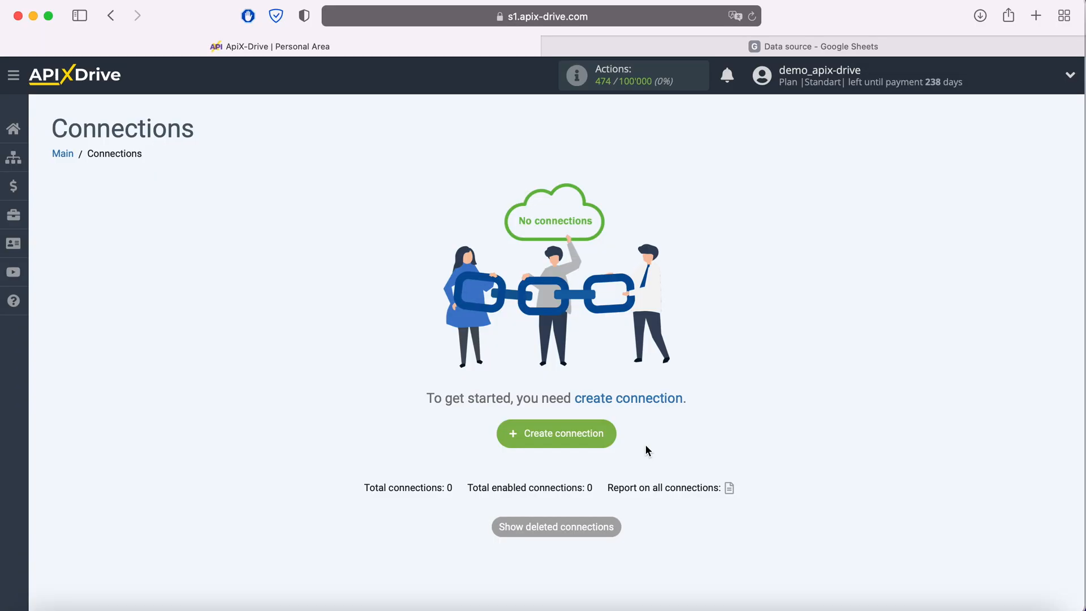
Create a new connection and choose Google Sheets as its data source system.
{"action": "left_click", "coordinate": [606, 440]}
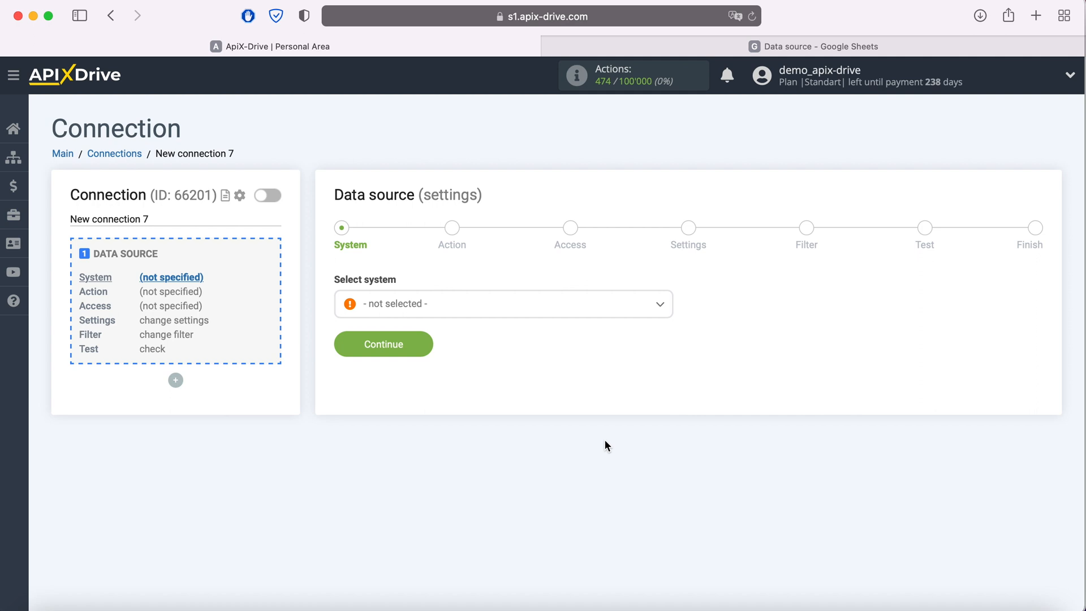
{"action": "left_click", "coordinate": [475, 306]}
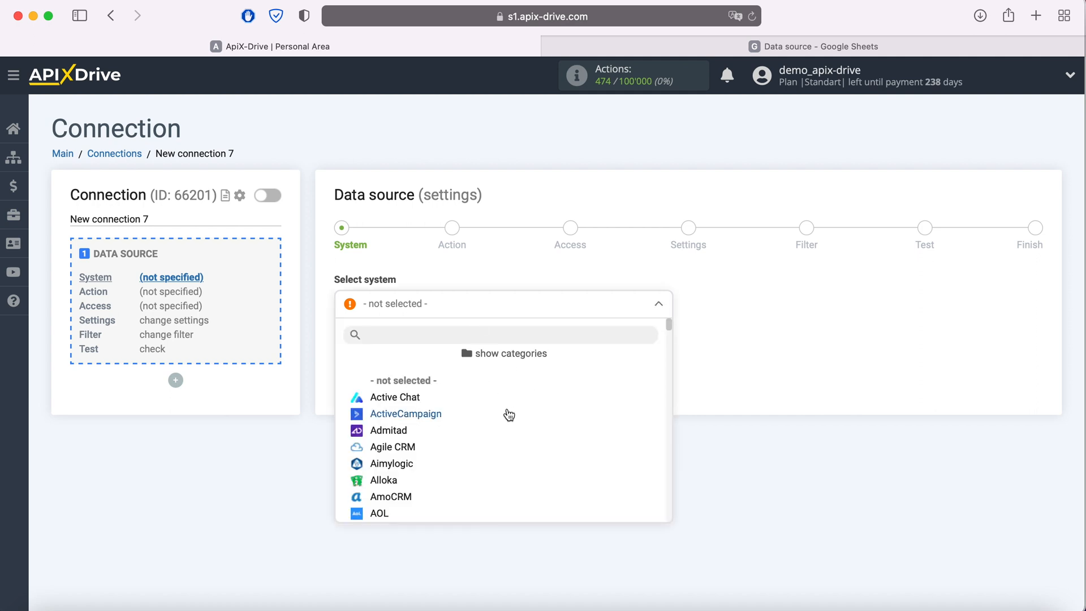
{"action": "scroll", "coordinate": [508, 415], "scroll_direction": "down", "scroll_amount": 3}
{"action": "scroll", "coordinate": [509, 415], "scroll_direction": "down", "scroll_amount": 15}
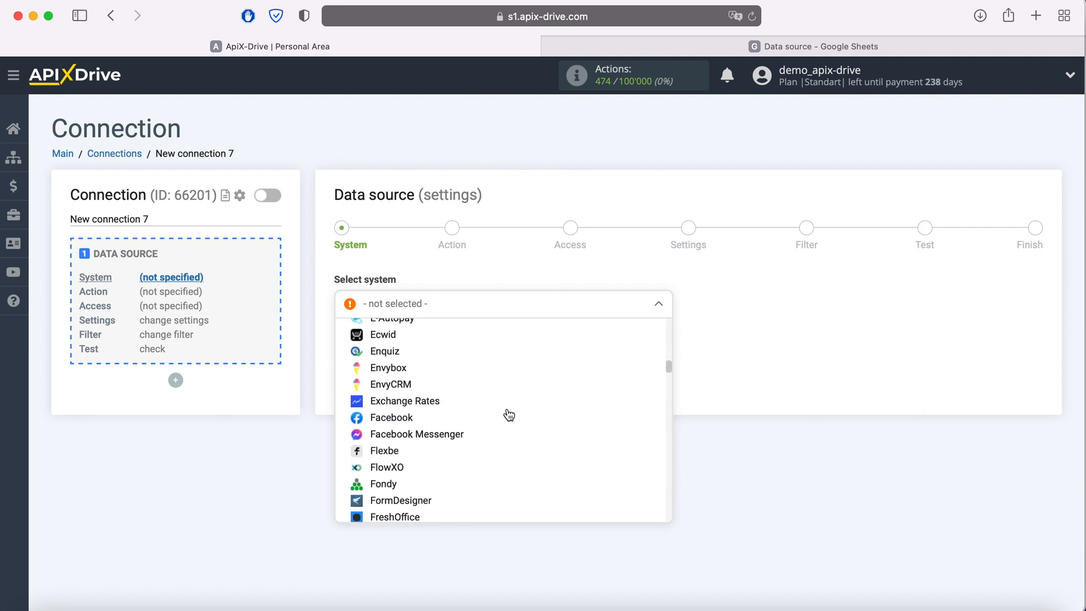
{"action": "scroll", "coordinate": [509, 414], "scroll_direction": "down", "scroll_amount": 3}
{"action": "left_click", "coordinate": [421, 454]}
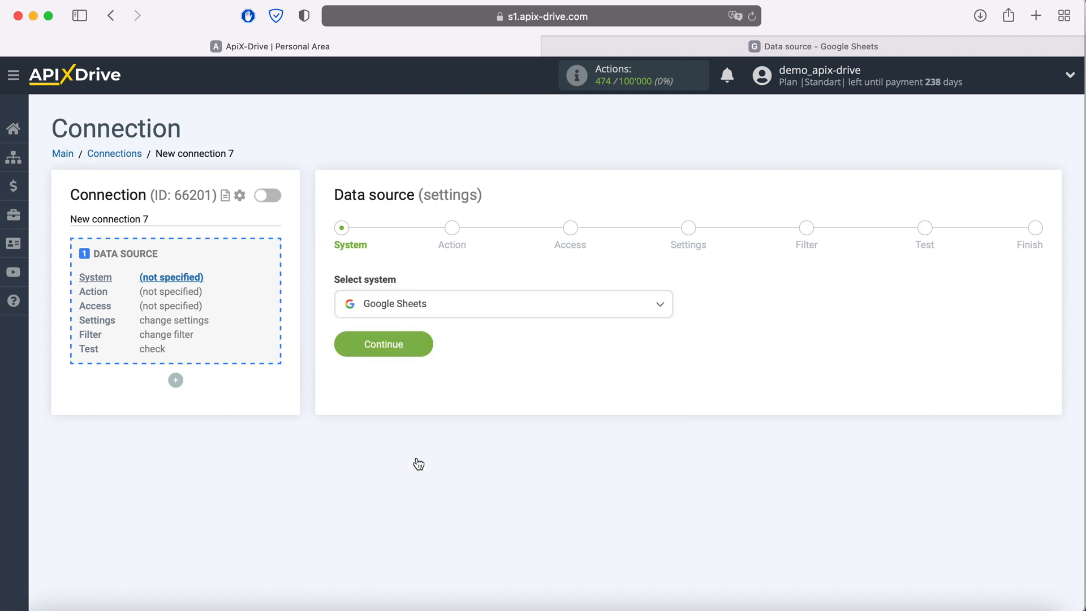
{"action": "left_click", "coordinate": [424, 346]}
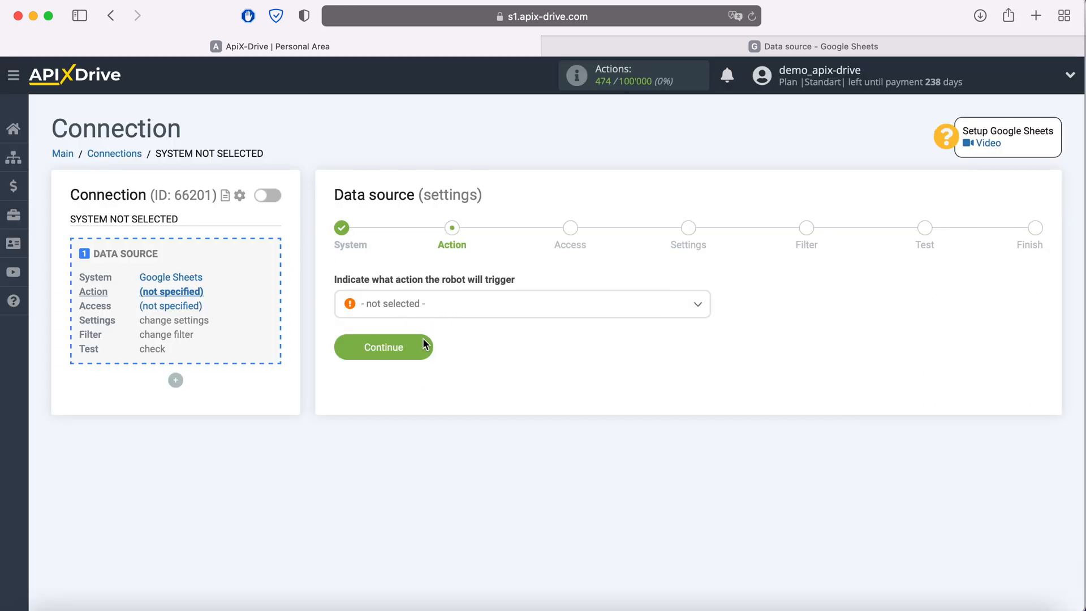
Set the data source action to Get Rows (new) and continue to the access stage.
{"action": "left_click", "coordinate": [436, 305]}
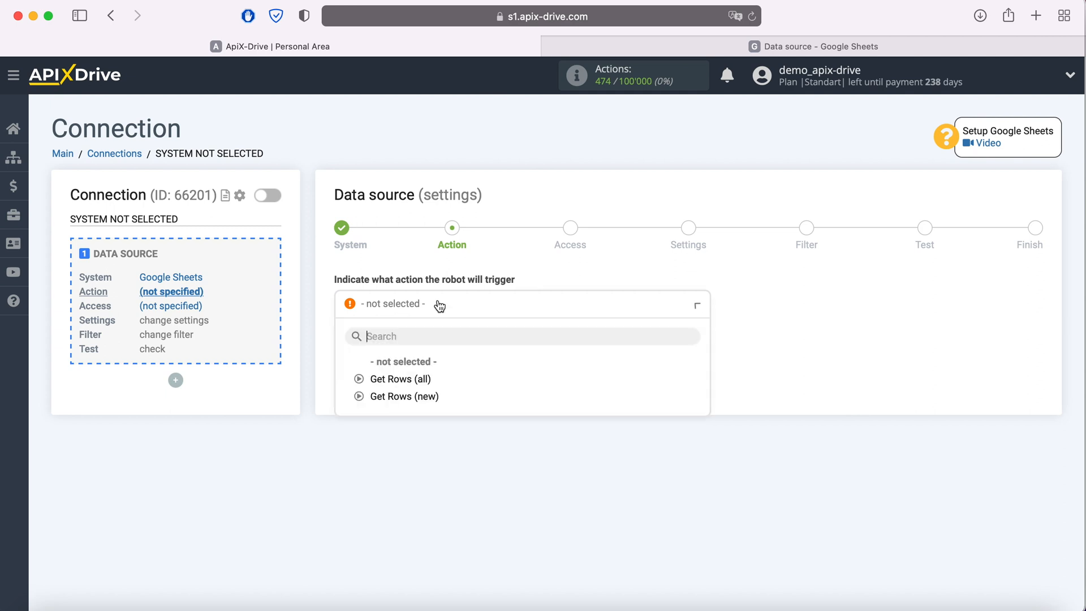
{"action": "left_click", "coordinate": [429, 396]}
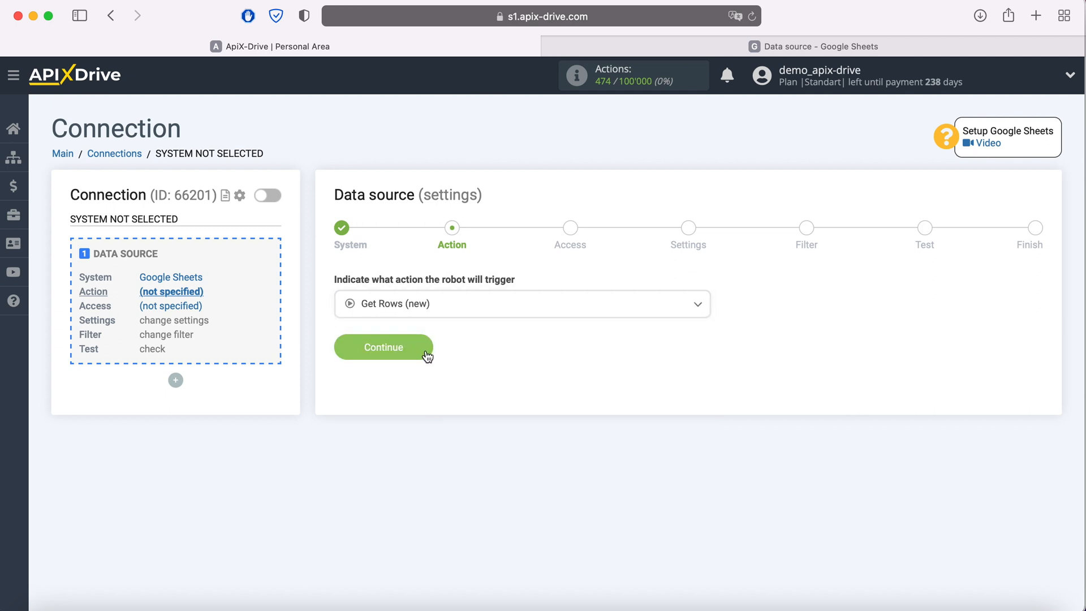
{"action": "left_click", "coordinate": [426, 347]}
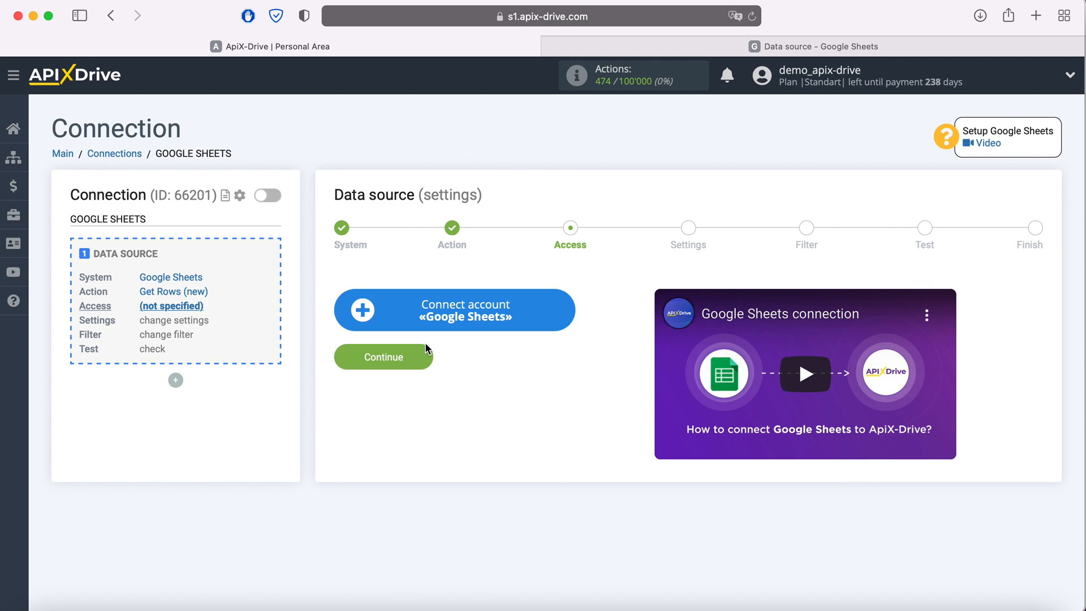
Start connecting a Google Sheets account and sign in to Google with the saved e-mail and account password.
{"action": "left_click", "coordinate": [564, 310]}
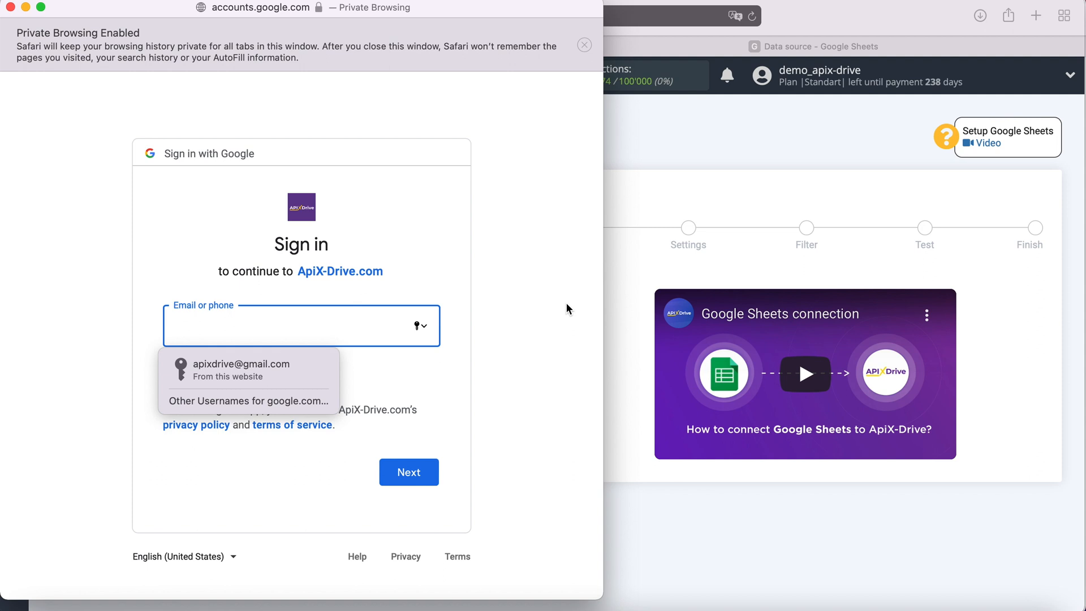
{"action": "left_click", "coordinate": [336, 367]}
{"action": "left_click", "coordinate": [431, 473]}
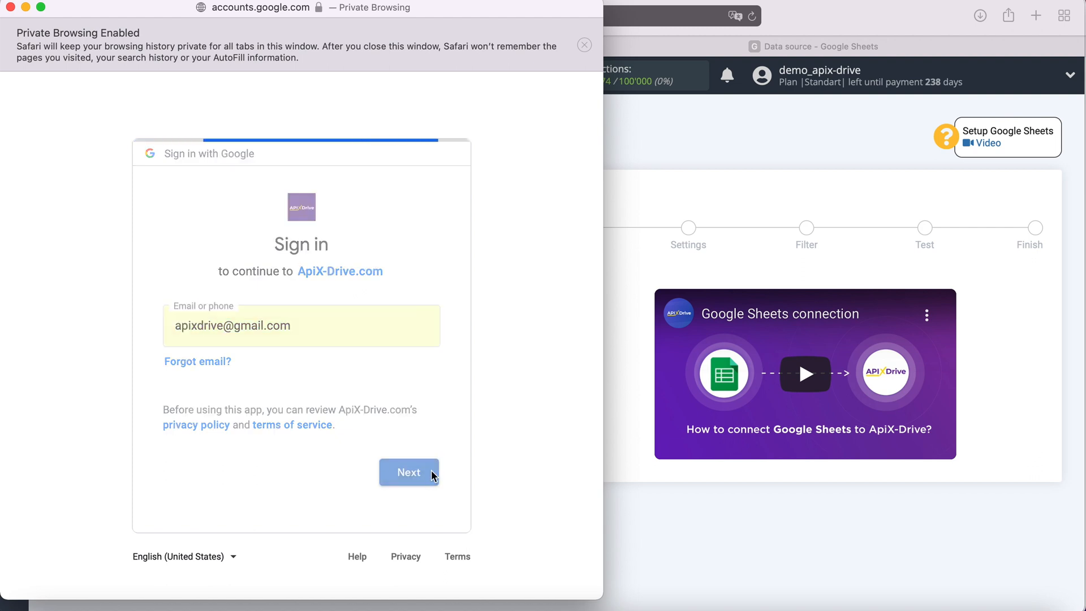
{"action": "left_click", "coordinate": [288, 371]}
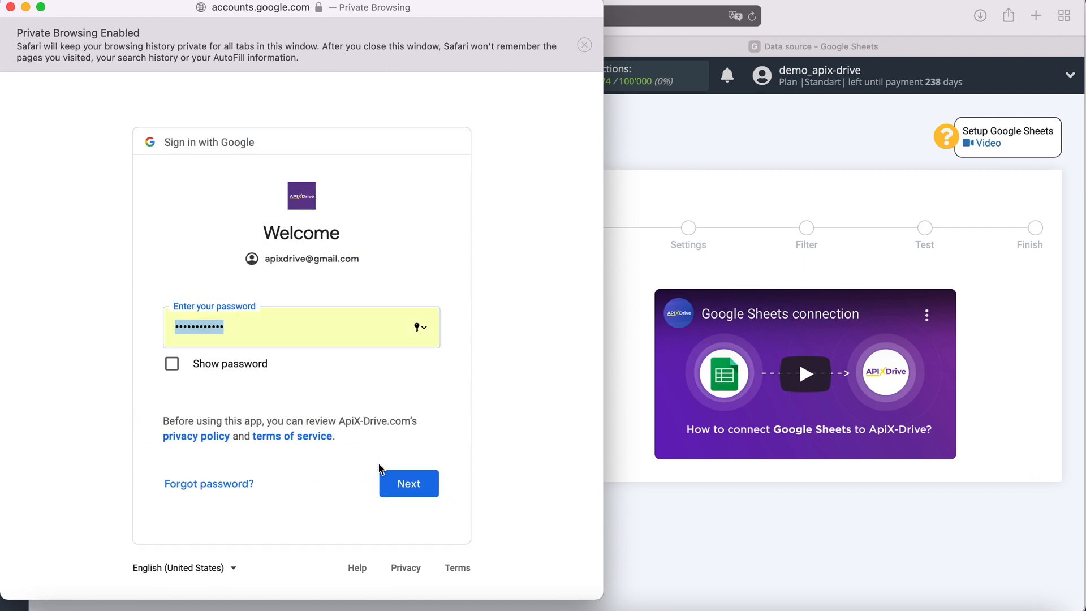
{"action": "left_click", "coordinate": [428, 490]}
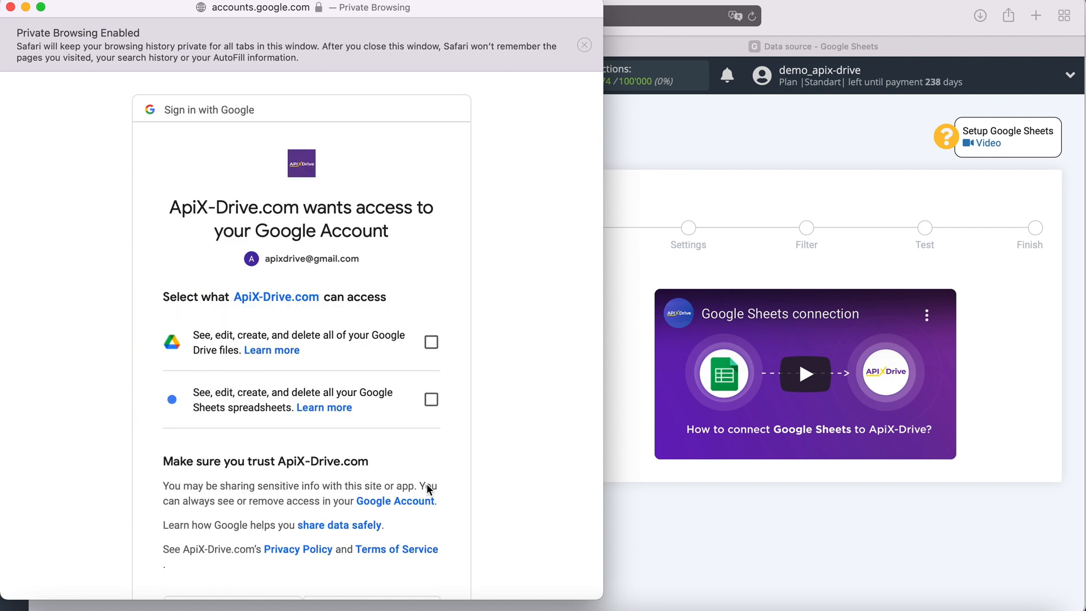
Grant ApiX-Drive.com access to all Google Drive files and Google Sheets spreadsheets.
{"action": "left_click", "coordinate": [431, 342]}
{"action": "left_click", "coordinate": [431, 399]}
{"action": "scroll", "coordinate": [516, 381], "scroll_direction": "down", "scroll_amount": 5}
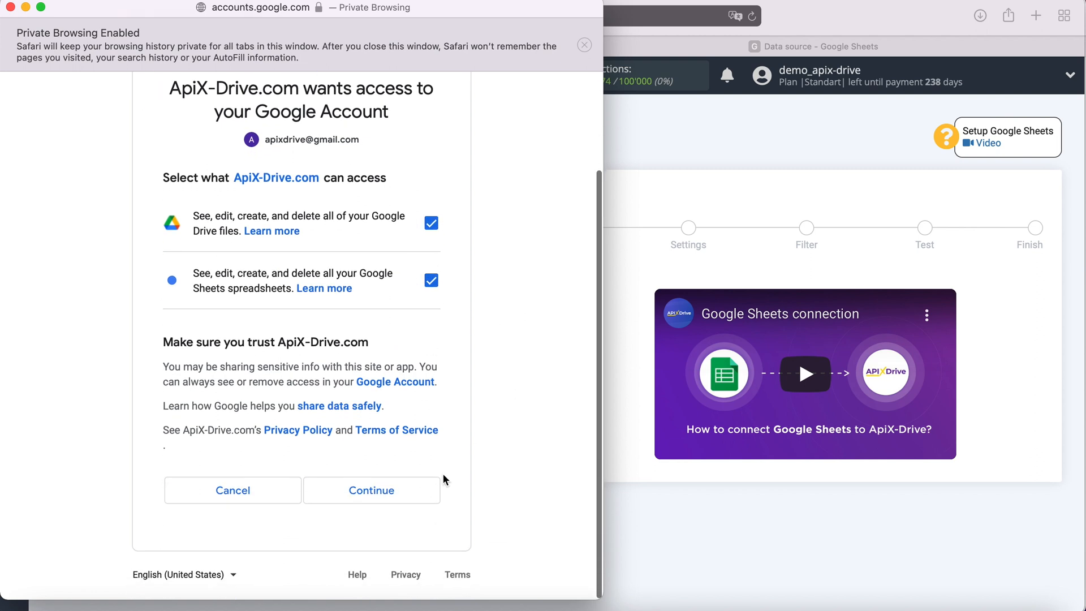
{"action": "left_click", "coordinate": [419, 485]}
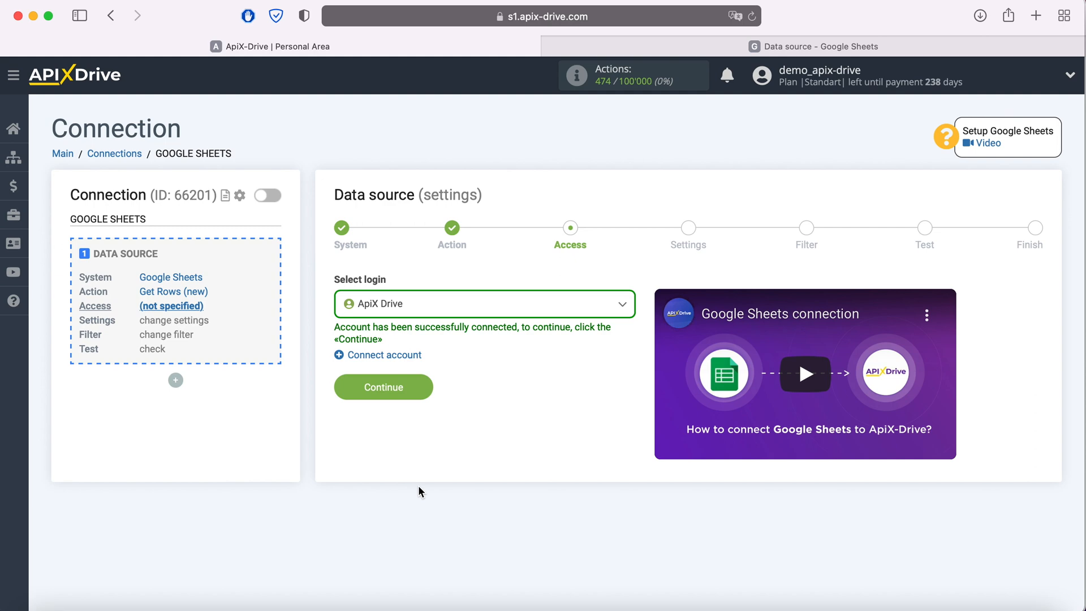
Select the connected ApiX Drive login for the data source and continue to its settings.
{"action": "left_click", "coordinate": [448, 304]}
{"action": "left_click", "coordinate": [411, 398]}
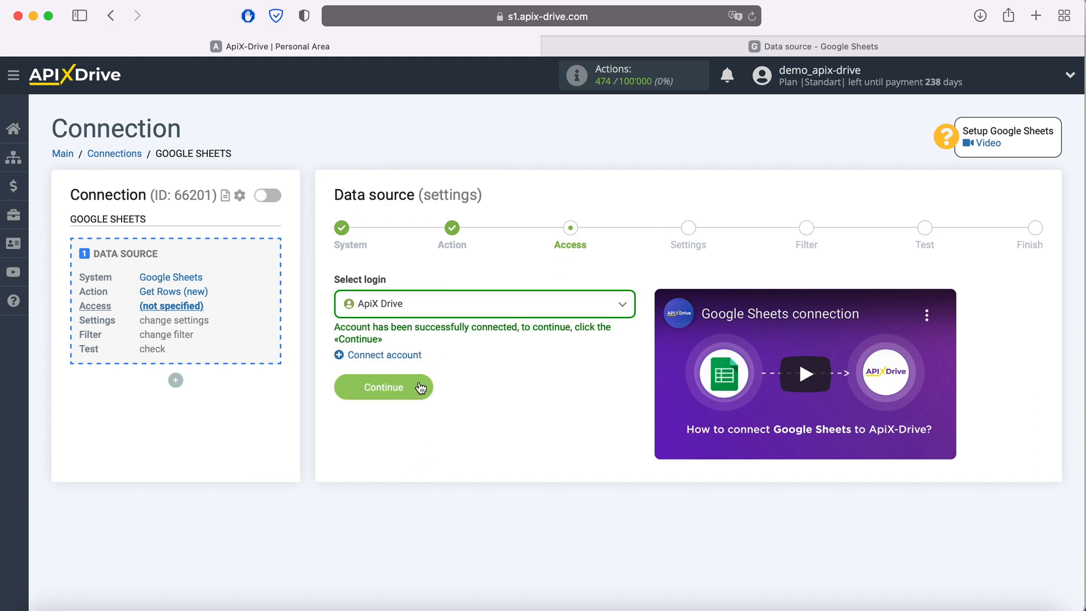
{"action": "left_click", "coordinate": [418, 382]}
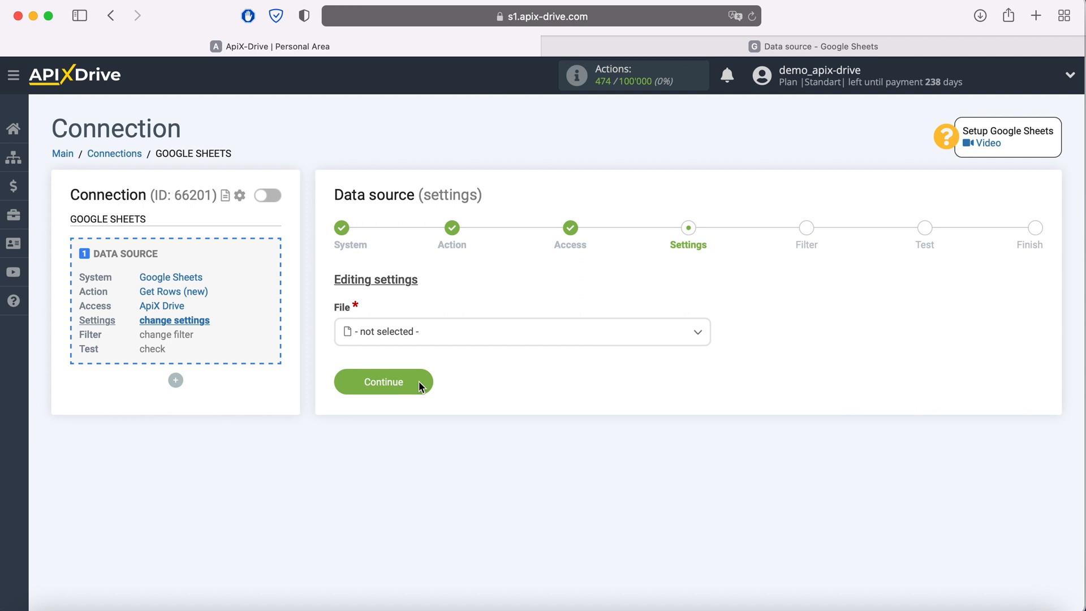
Set the source file to "Data source" and the sheet to "Data source".
{"action": "left_click", "coordinate": [439, 339]}
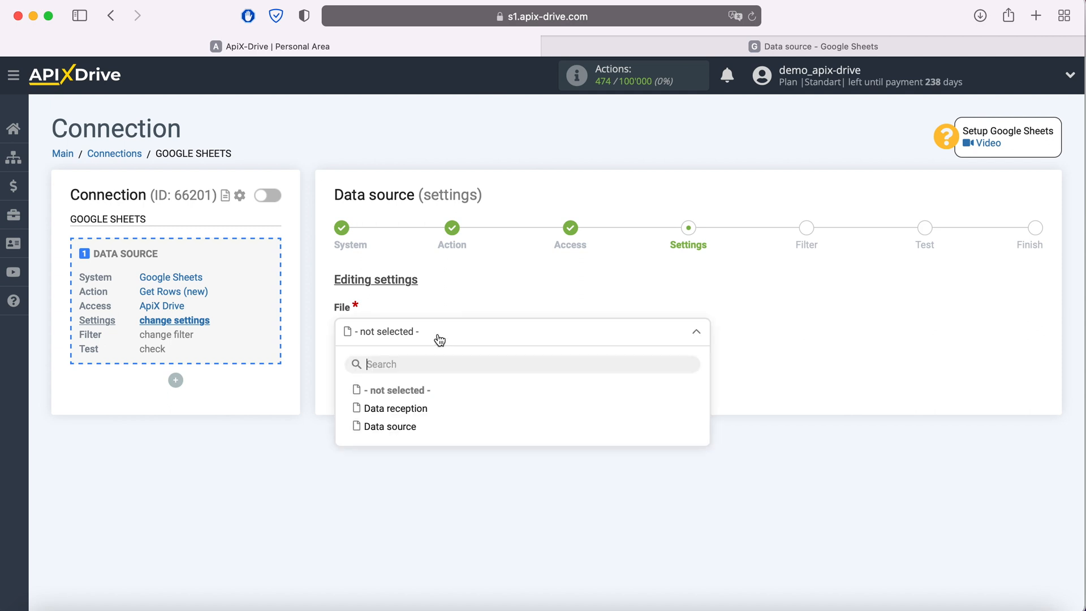
{"action": "left_click", "coordinate": [415, 426]}
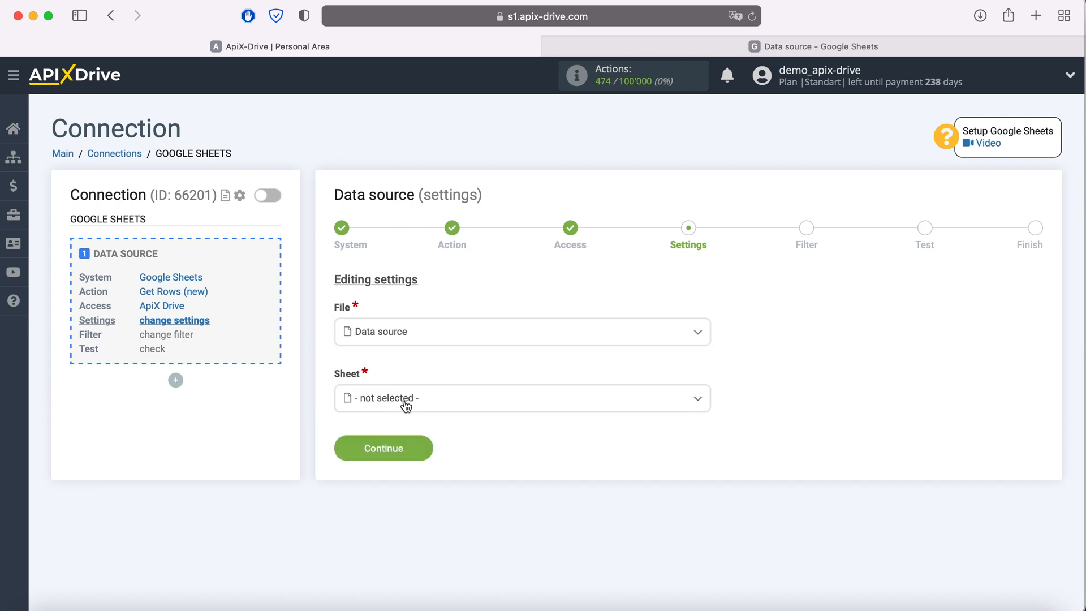
{"action": "left_click", "coordinate": [405, 405]}
{"action": "left_click", "coordinate": [390, 475]}
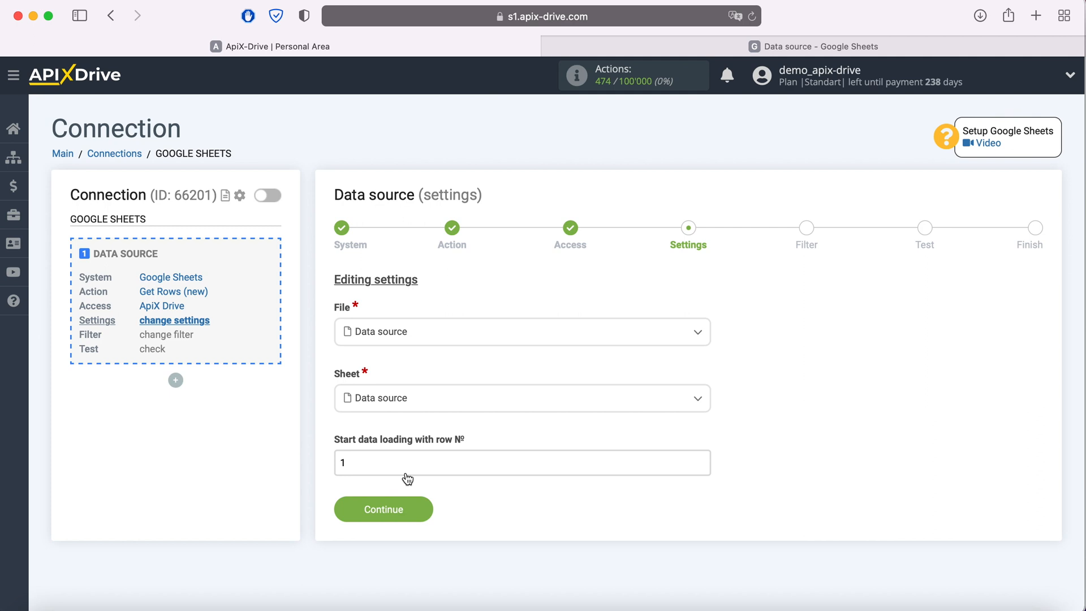
Check the header row in the source spreadsheet, set data loading to start with row 2, and save the settings.
{"action": "left_click", "coordinate": [758, 48]}
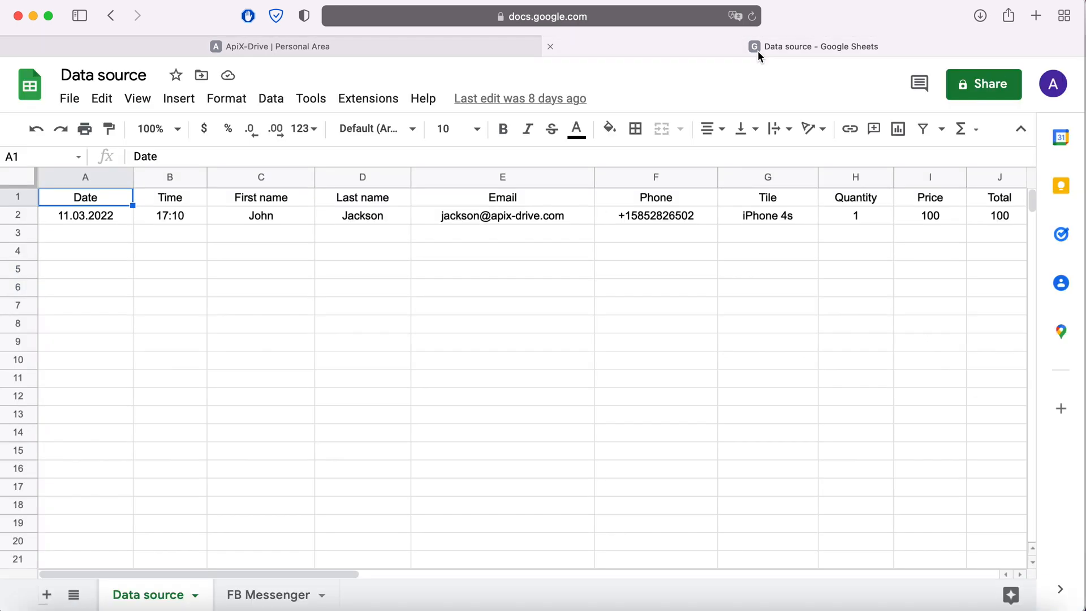
{"action": "left_click", "coordinate": [239, 50]}
{"action": "left_click", "coordinate": [362, 462]}
{"action": "key", "text": "BackSpace"}
{"action": "type", "text": "2"}
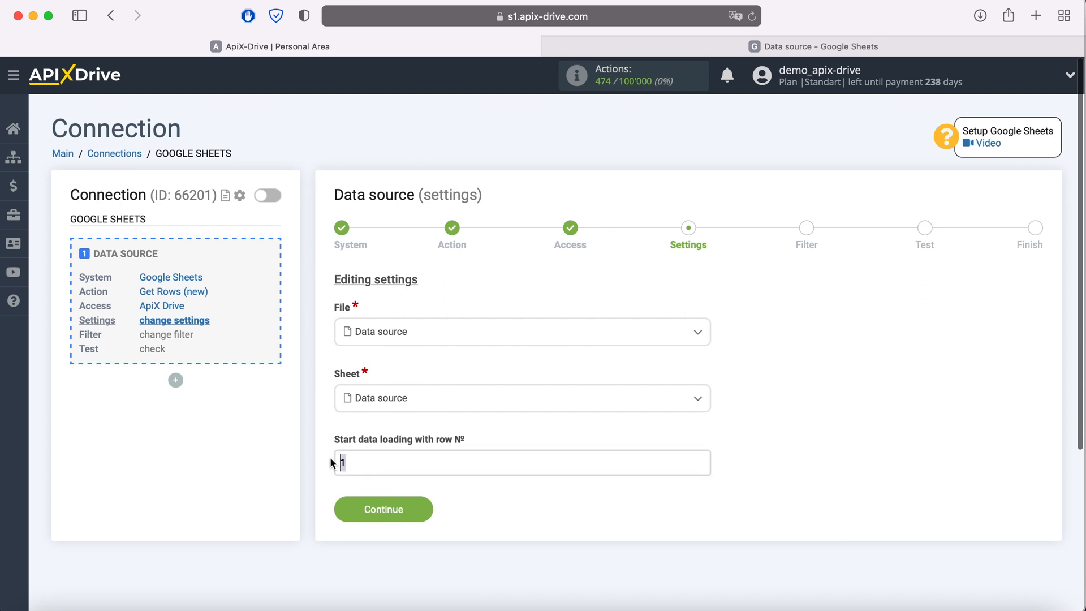
{"action": "left_click", "coordinate": [428, 509]}
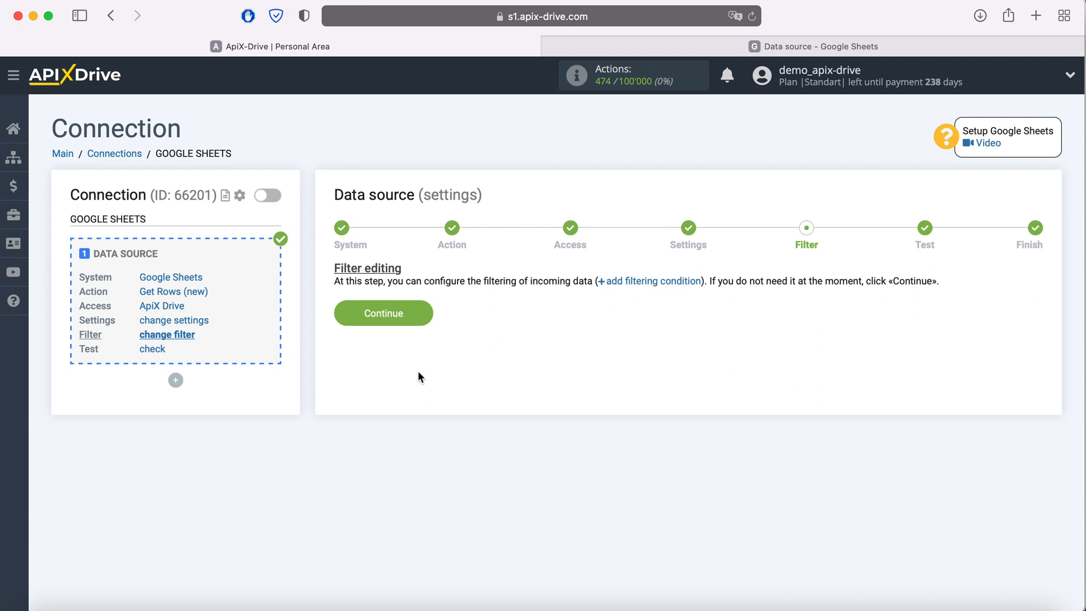
Finish the data source without a filter, accept the test data, and start configuring data receiving.
{"action": "left_click", "coordinate": [422, 312]}
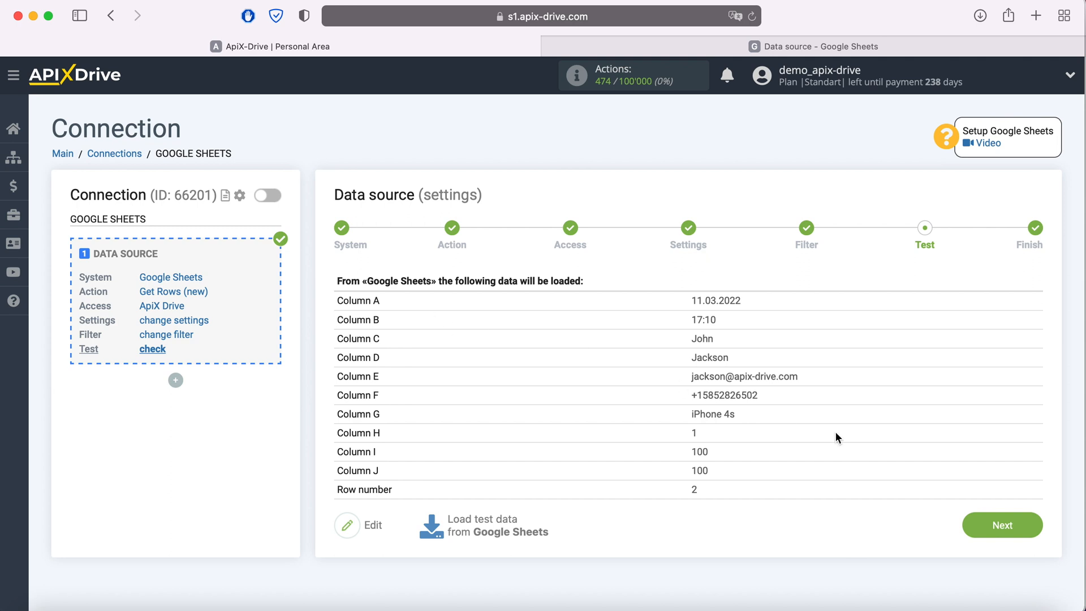
{"action": "left_click", "coordinate": [1017, 524]}
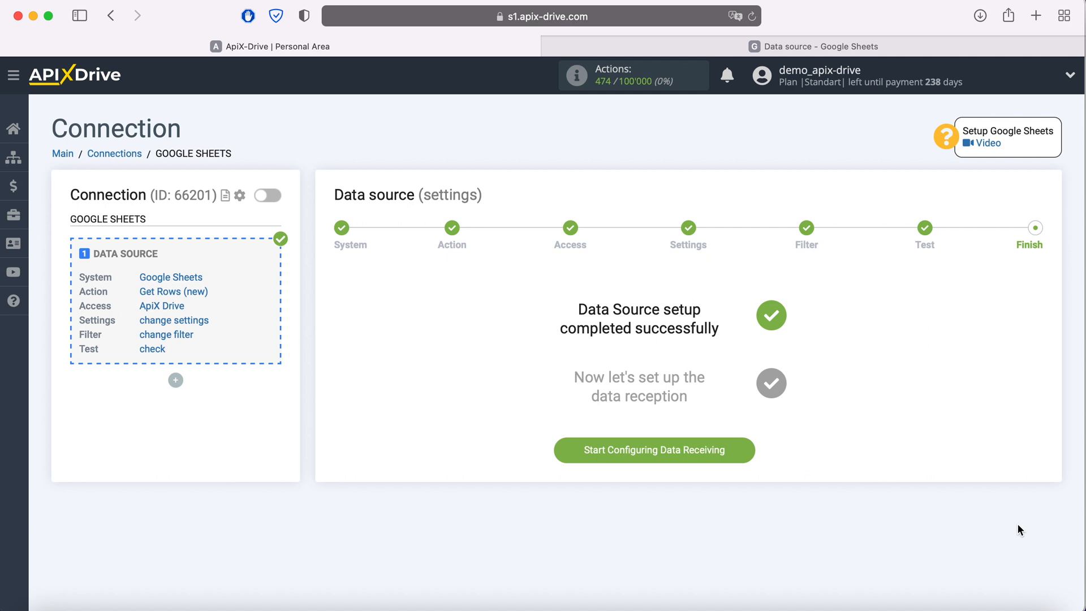
{"action": "left_click", "coordinate": [741, 444]}
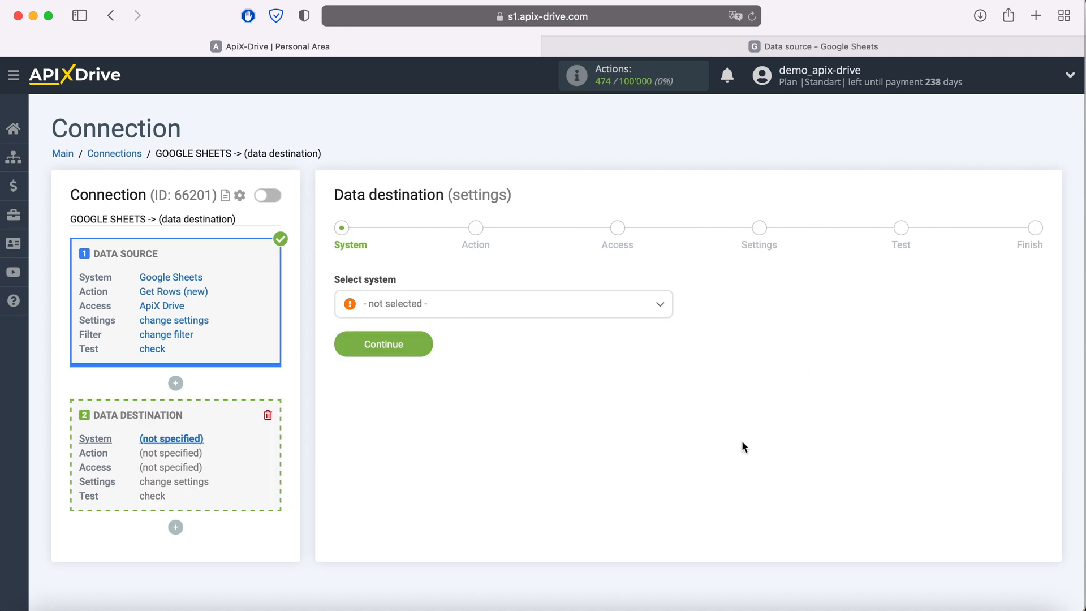
Choose Worksection as the data destination system and continue to the action stage.
{"action": "left_click", "coordinate": [539, 311]}
{"action": "scroll", "coordinate": [561, 410], "scroll_direction": "down", "scroll_amount": 20}
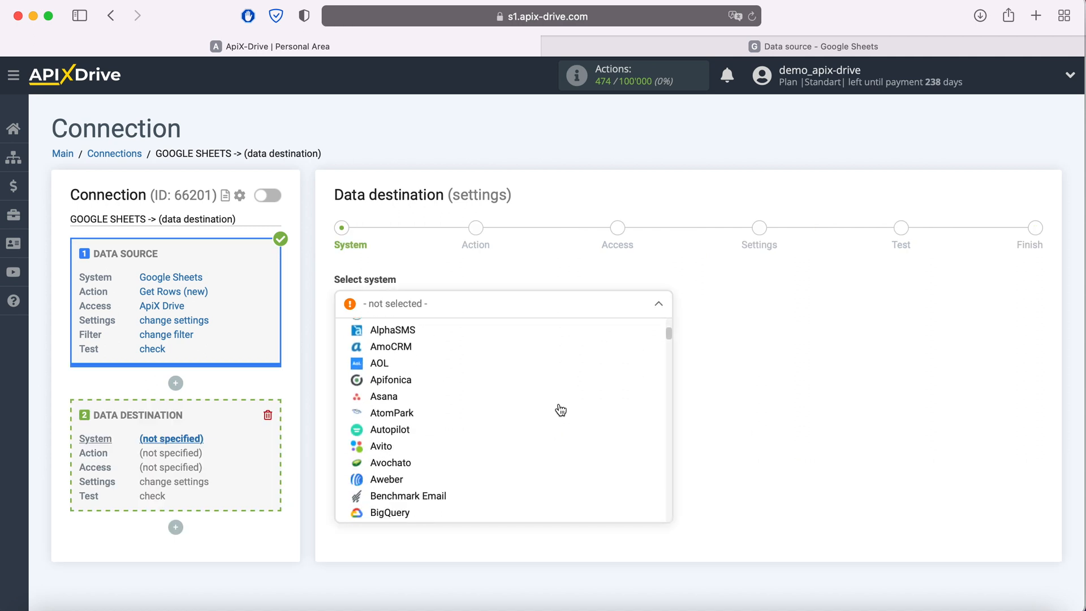
{"action": "scroll", "coordinate": [560, 410], "scroll_direction": "down", "scroll_amount": 20}
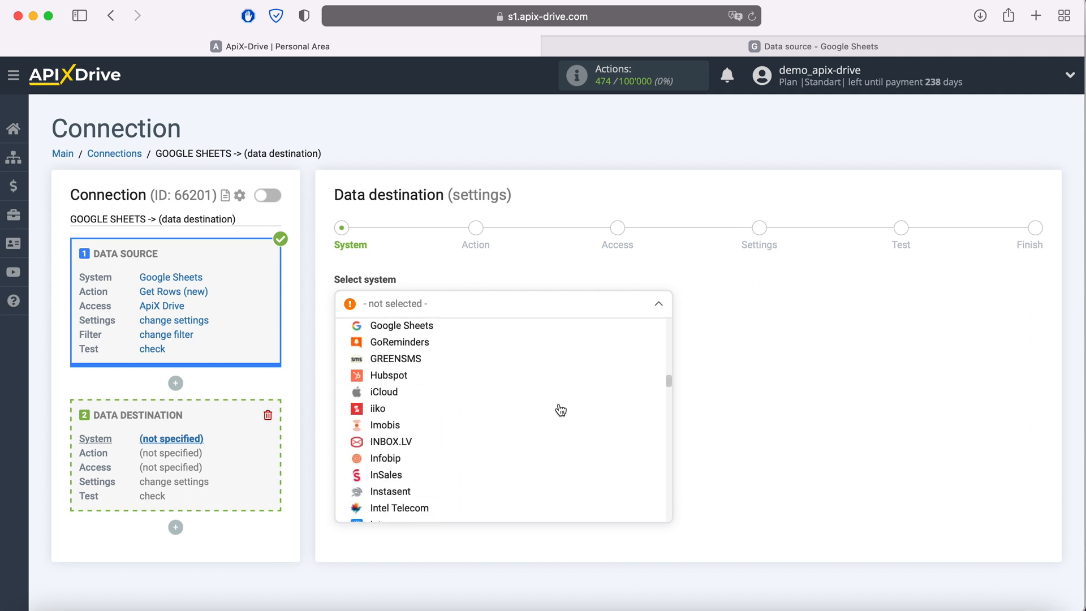
{"action": "scroll", "coordinate": [561, 411], "scroll_direction": "down", "scroll_amount": 20}
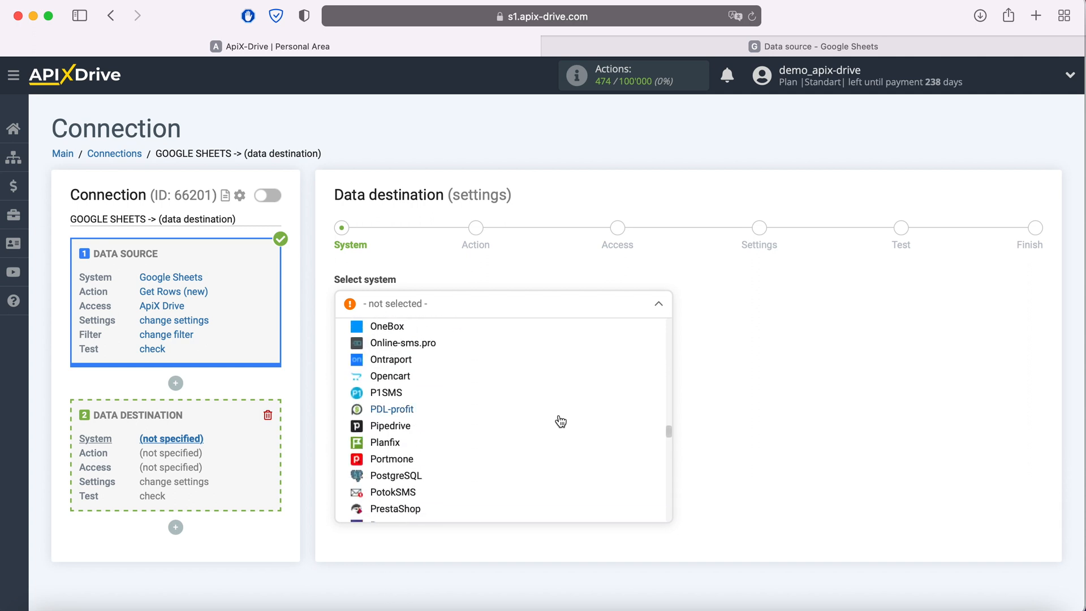
{"action": "scroll", "coordinate": [561, 425], "scroll_direction": "down", "scroll_amount": 20}
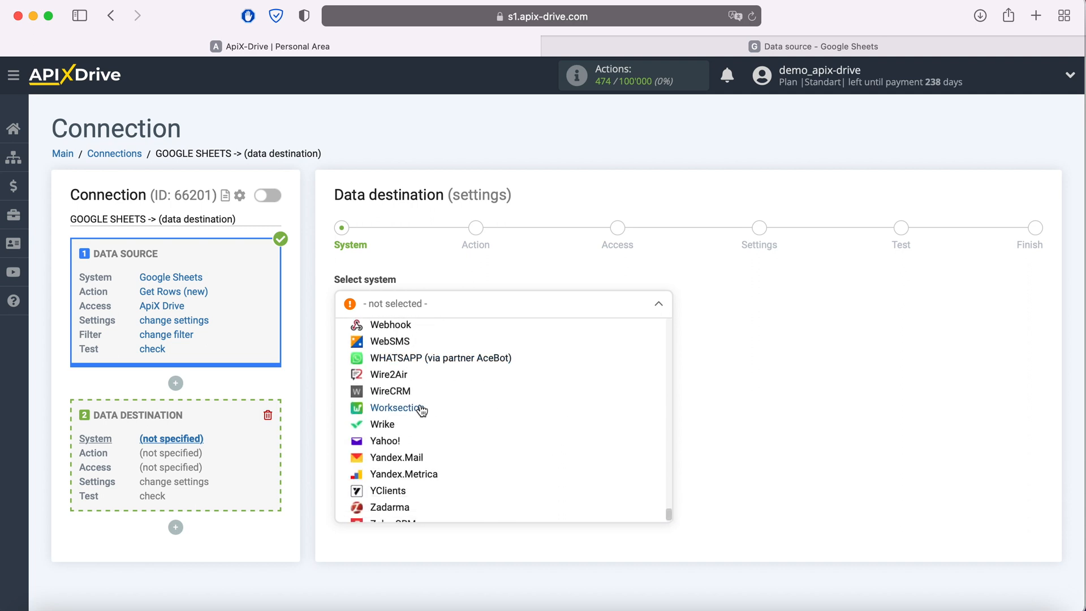
{"action": "left_click", "coordinate": [420, 409]}
{"action": "left_click", "coordinate": [426, 344]}
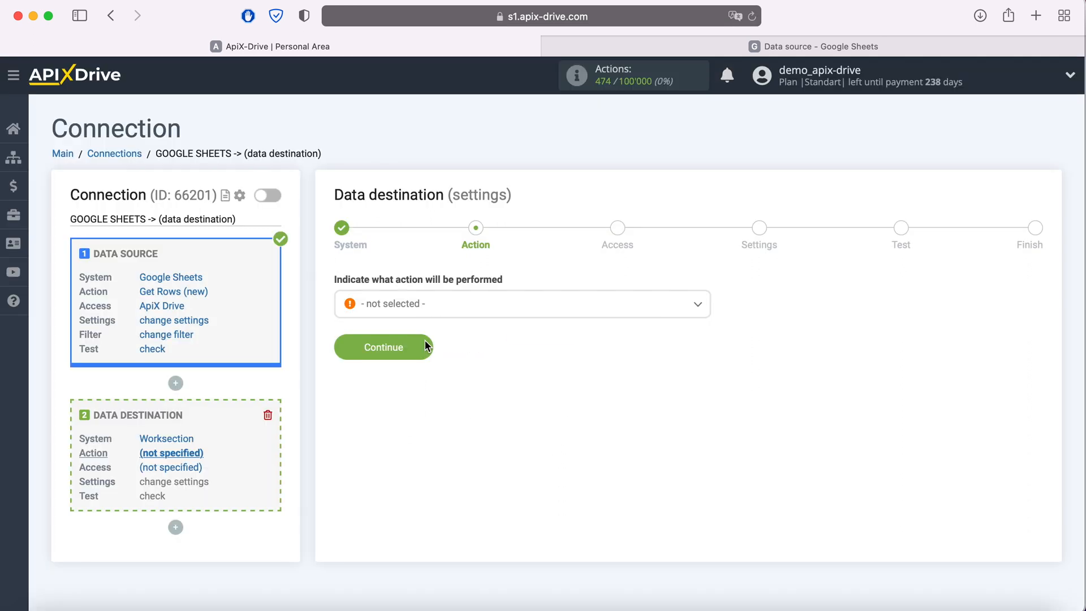
Set the destination action to Create Task and continue to the access stage.
{"action": "left_click", "coordinate": [442, 310]}
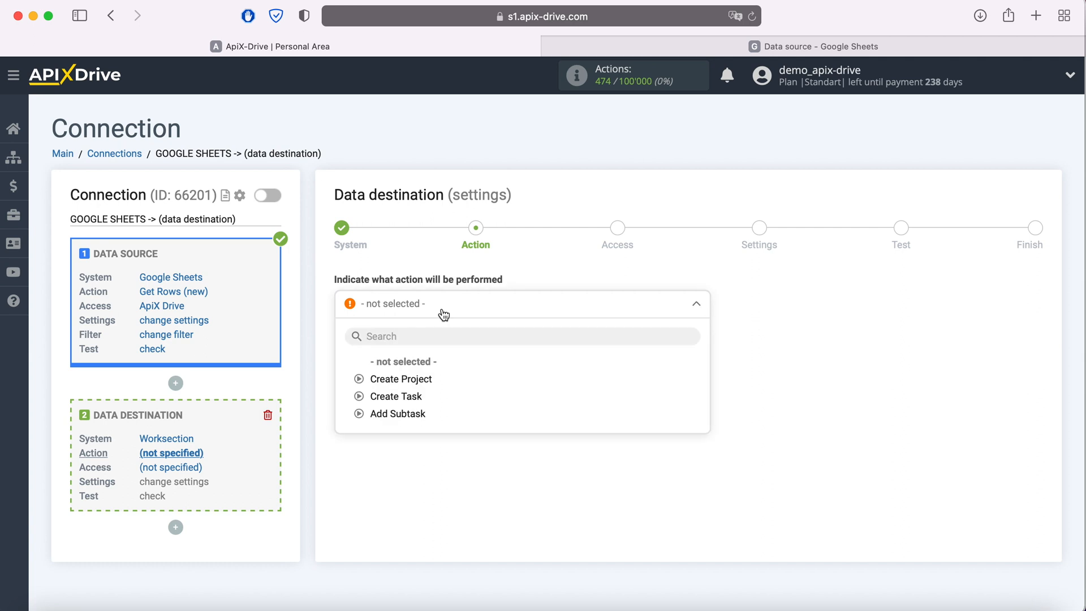
{"action": "left_click", "coordinate": [414, 402]}
{"action": "left_click", "coordinate": [423, 353]}
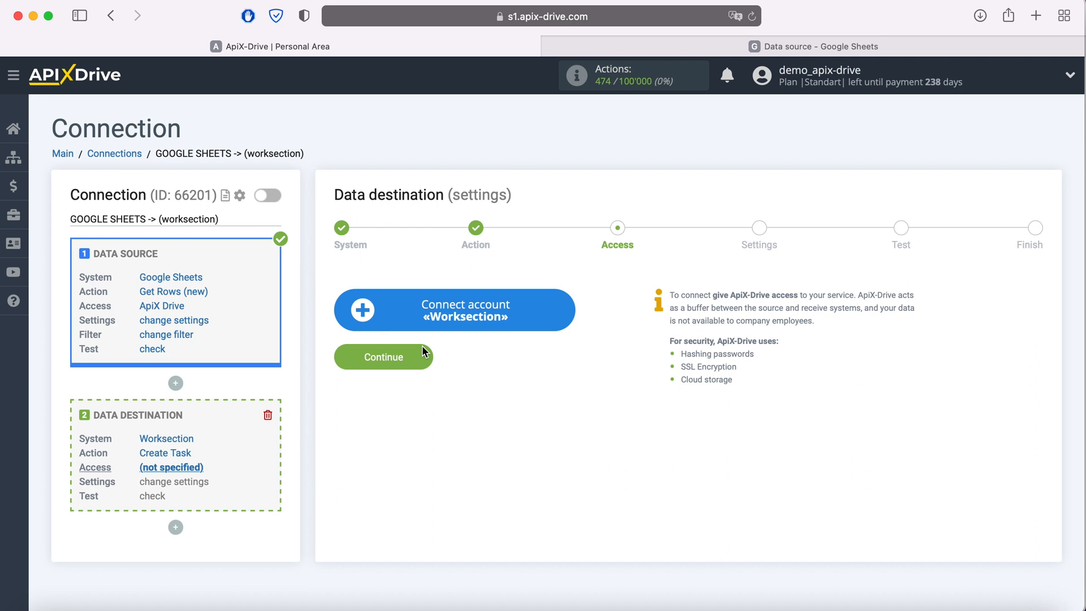
Start connecting a Worksection account and copy the domain api4257.worksection.com from the Worksection page address into the API Domain field.
{"action": "left_click", "coordinate": [570, 313]}
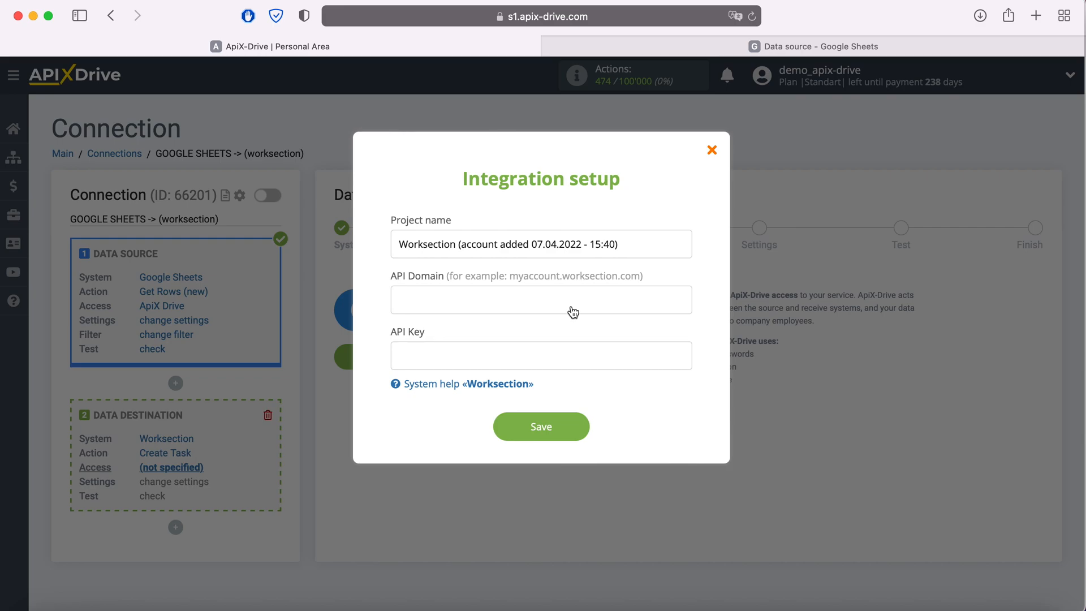
{"action": "key", "text": "super+Tab"}
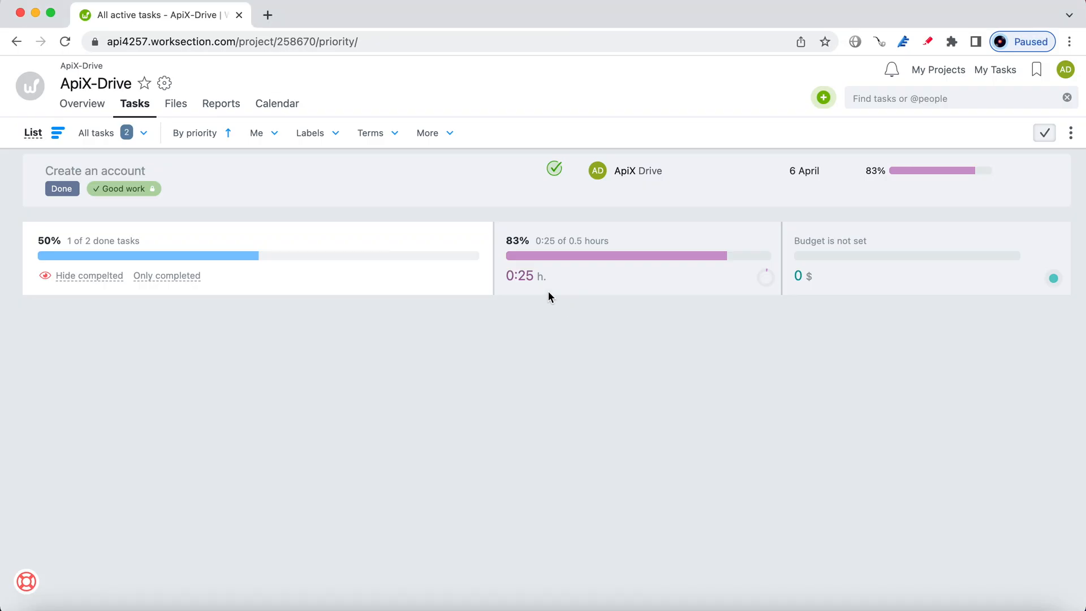
{"action": "left_click", "coordinate": [468, 42]}
{"action": "left_click", "coordinate": [470, 41]}
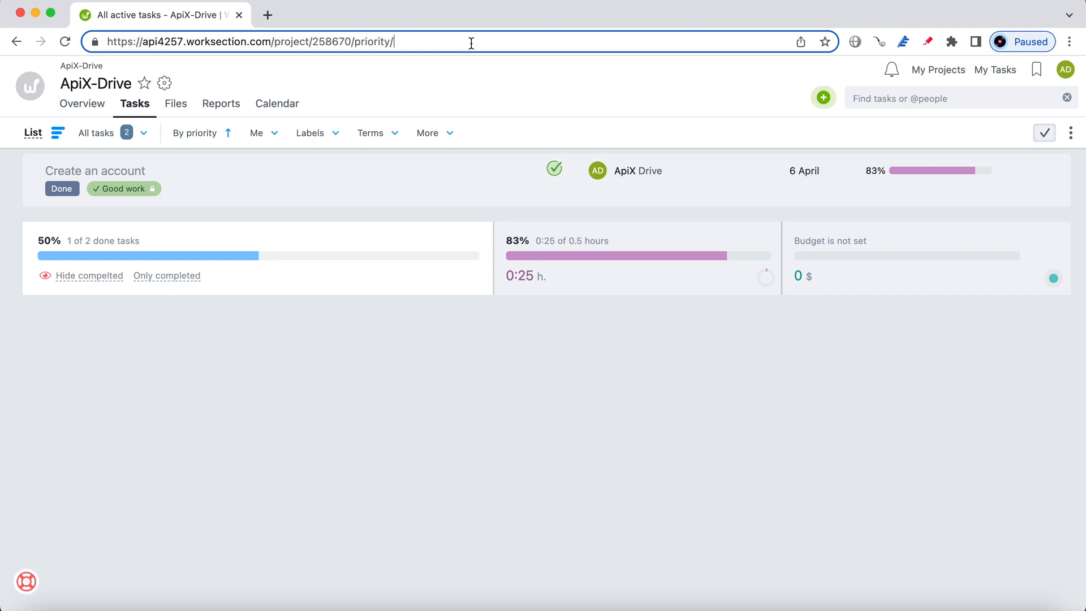
{"action": "left_click_drag", "start_coordinate": [142, 41], "coordinate": [273, 42]}
{"action": "right_click", "coordinate": [240, 41]}
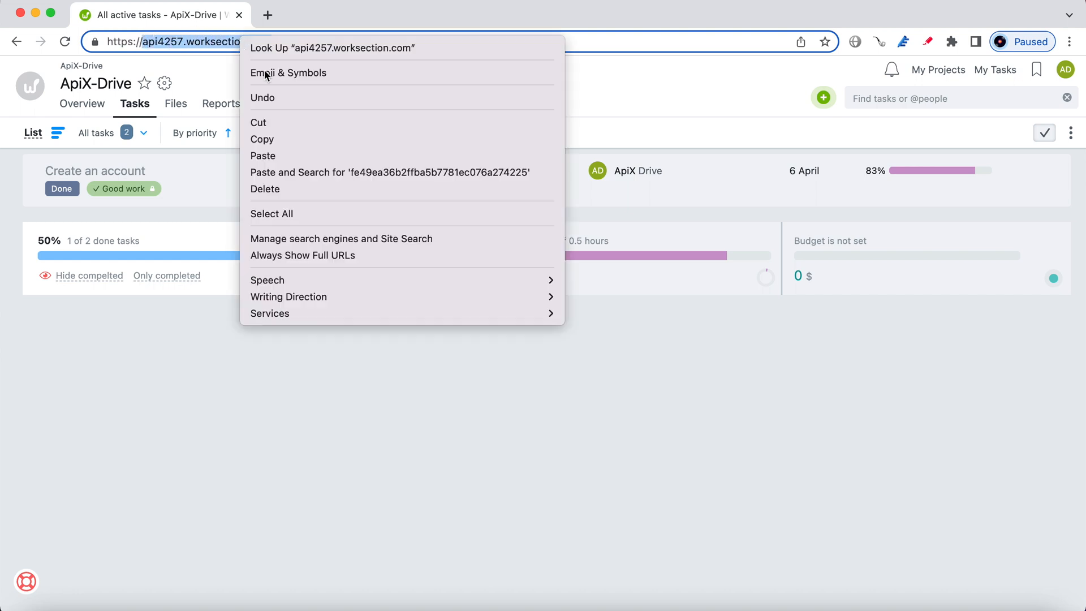
{"action": "left_click", "coordinate": [299, 140]}
{"action": "key", "text": "super+Tab"}
{"action": "right_click", "coordinate": [415, 297]}
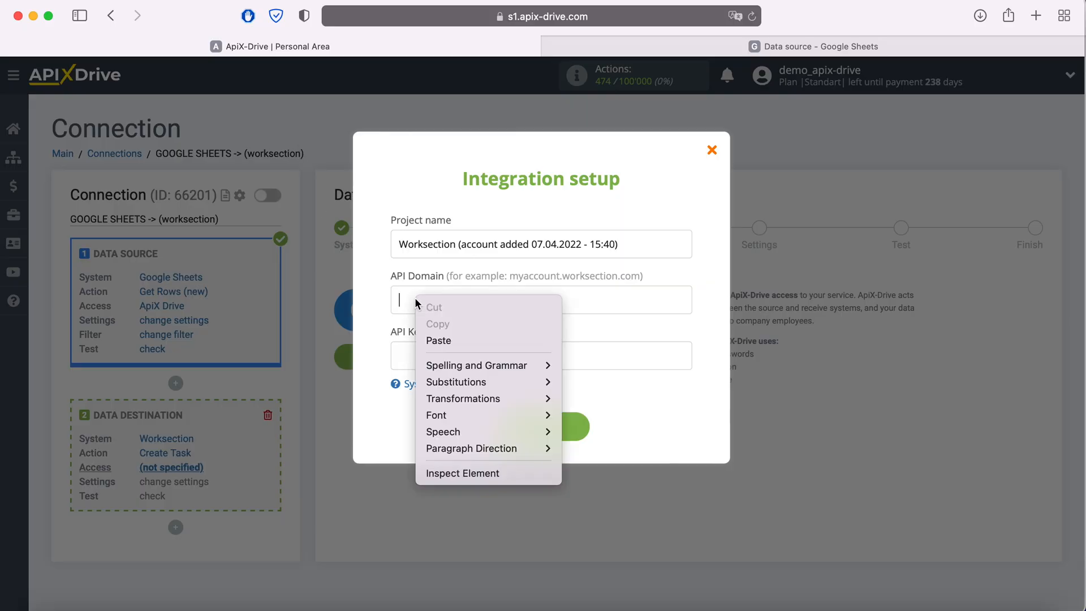
{"action": "left_click", "coordinate": [464, 344]}
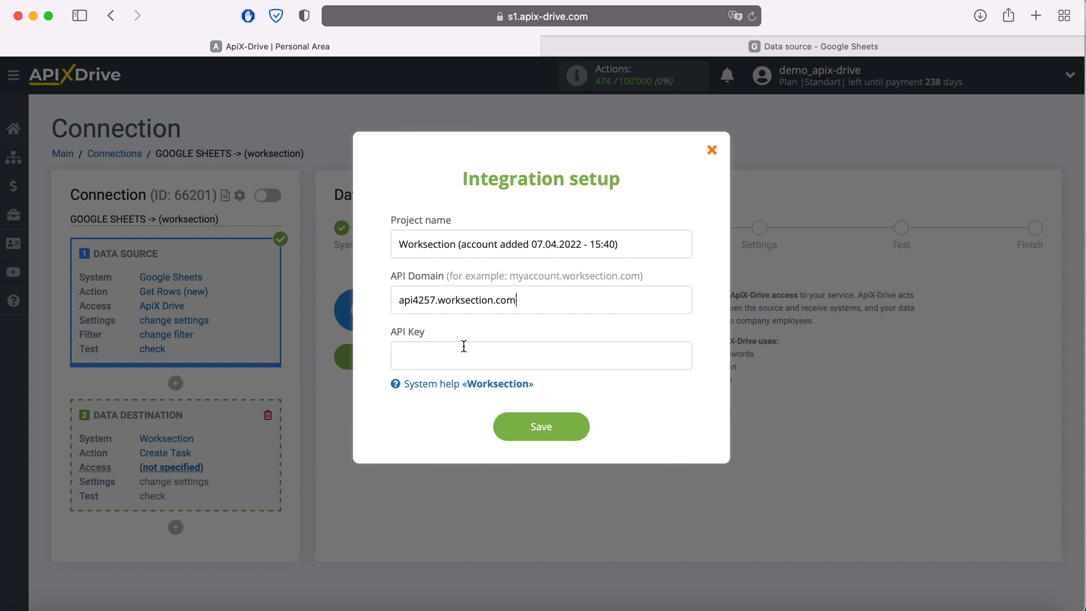
Switch to Worksection, go to the account's Security settings and enable the Admin API.
{"action": "key", "text": "super+Tab"}
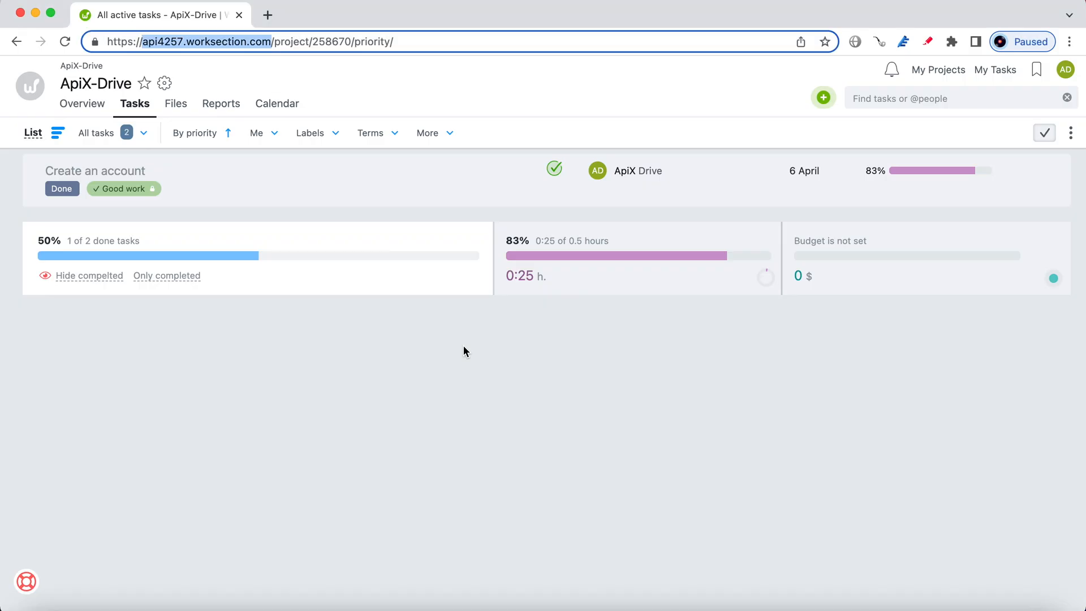
{"action": "left_click", "coordinate": [29, 92]}
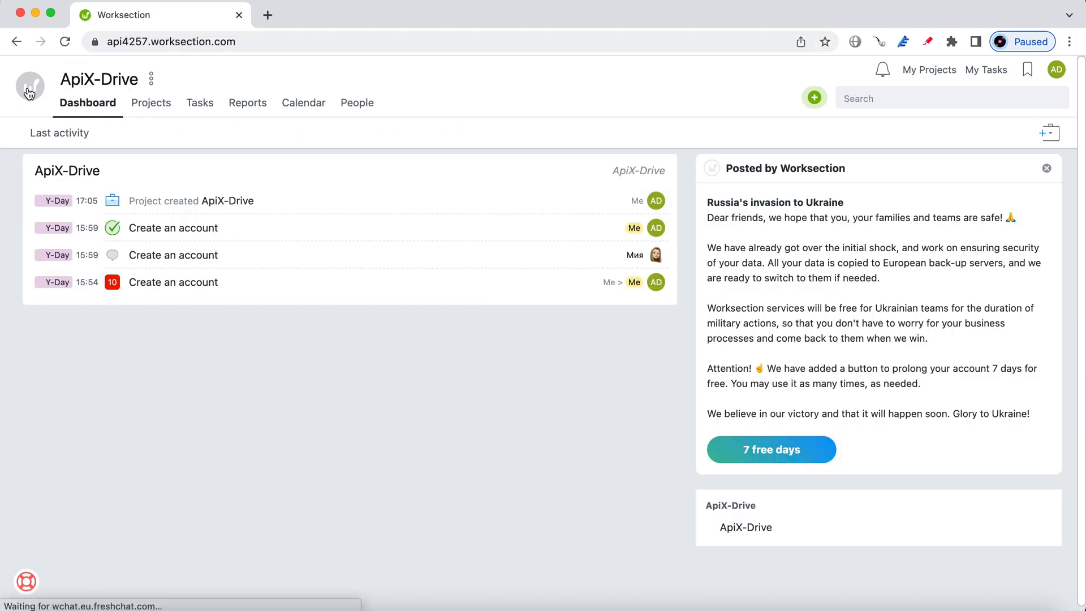
{"action": "left_click", "coordinate": [151, 80]}
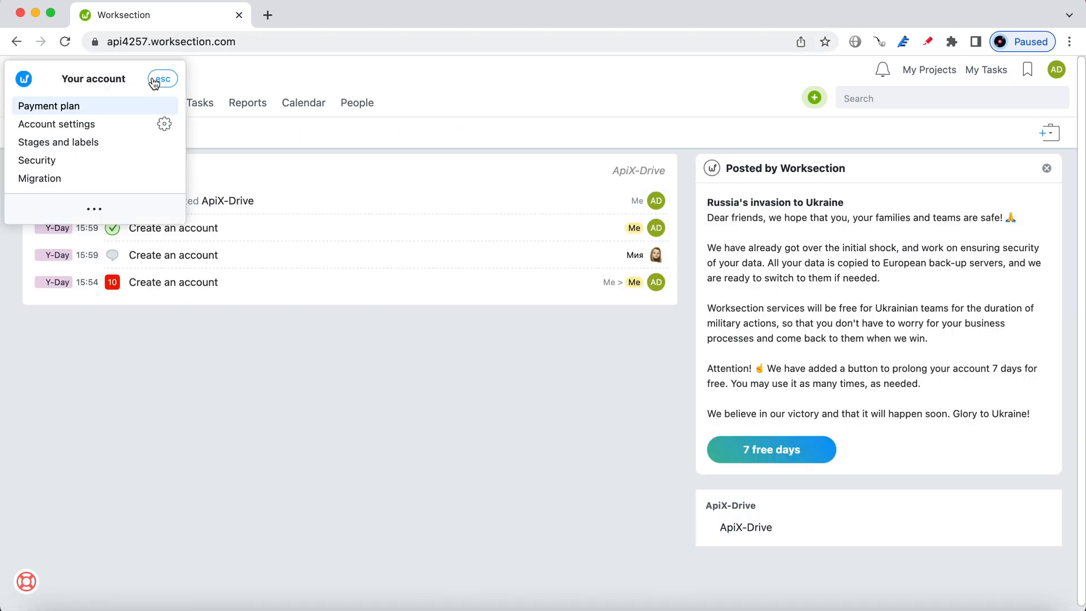
{"action": "left_click", "coordinate": [110, 124]}
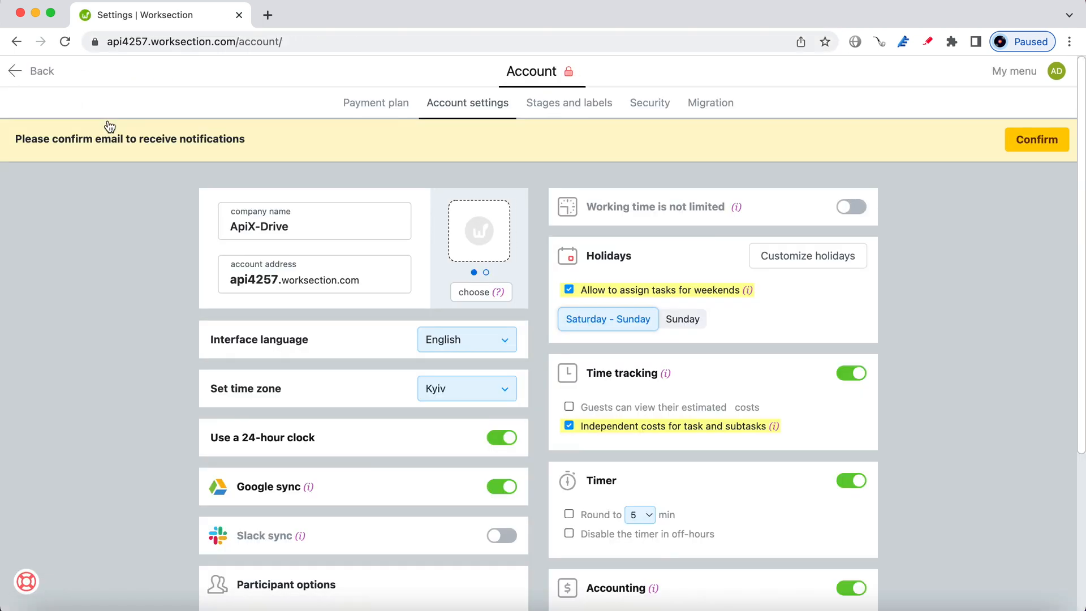
{"action": "left_click", "coordinate": [653, 110]}
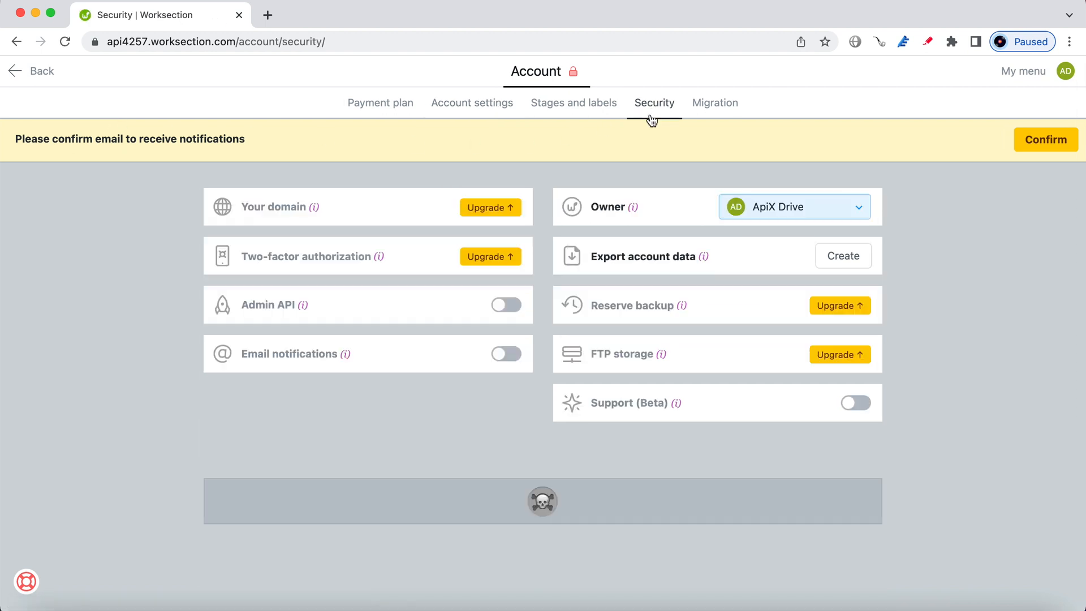
{"action": "left_click", "coordinate": [505, 305]}
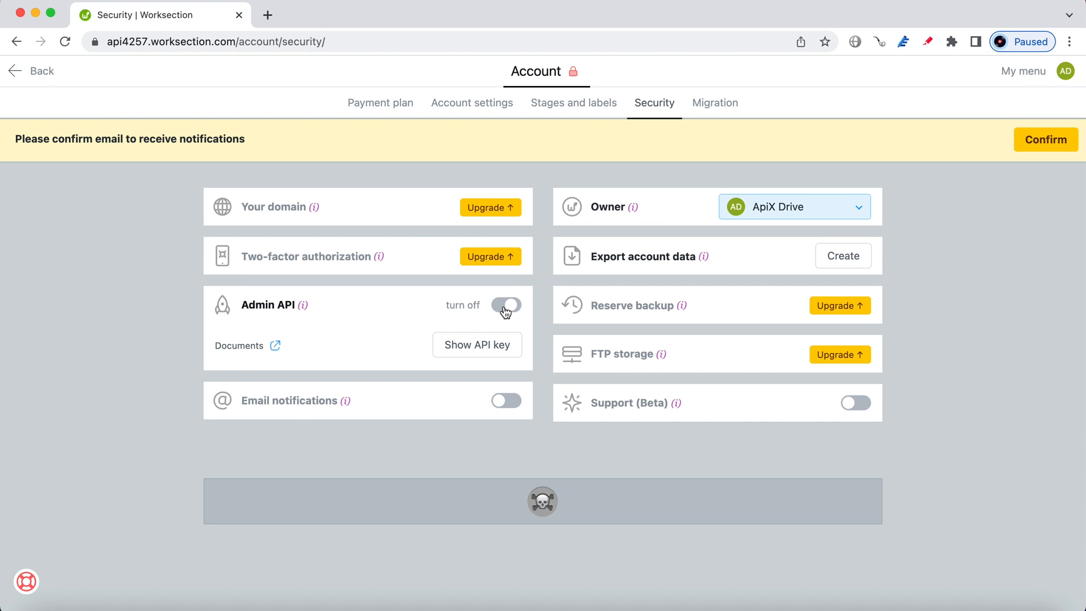
Reveal the Admin API key, confirming with the saved account password.
{"action": "left_click", "coordinate": [487, 344]}
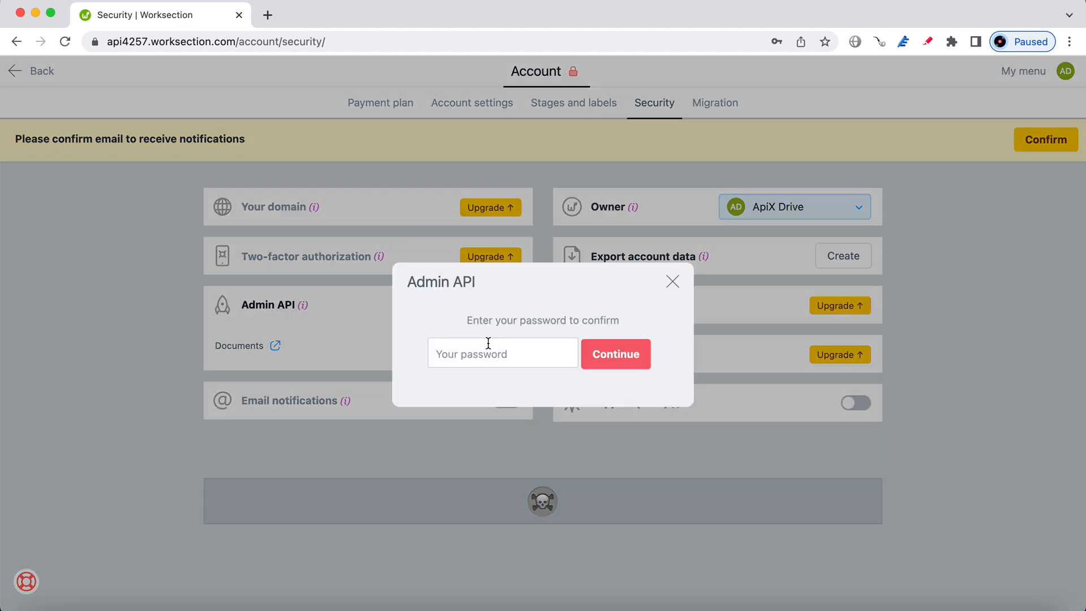
{"action": "left_click", "coordinate": [481, 352]}
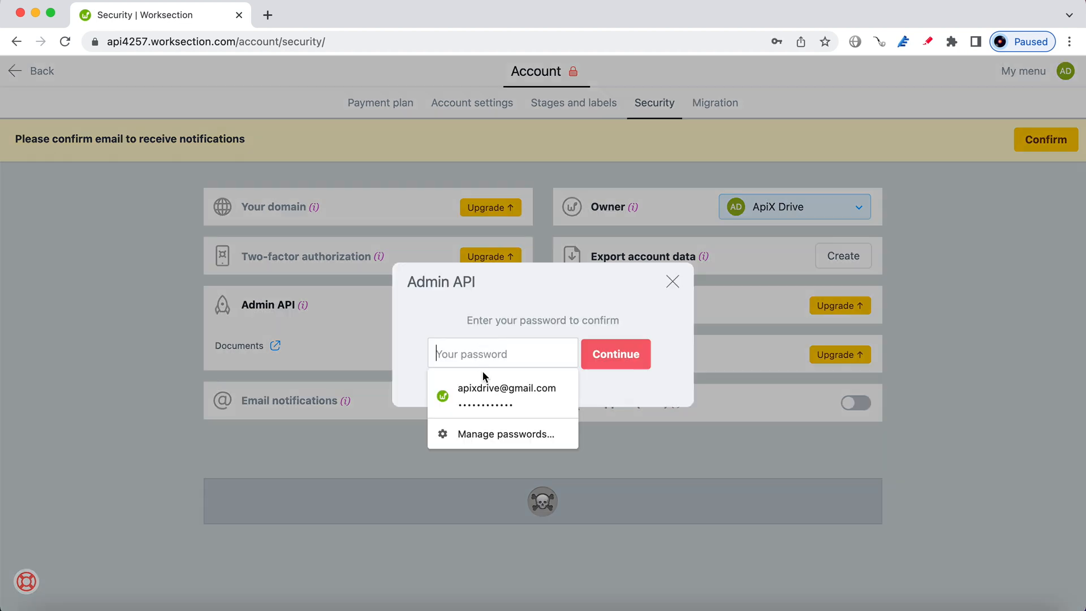
{"action": "left_click", "coordinate": [487, 390]}
{"action": "left_click", "coordinate": [595, 362]}
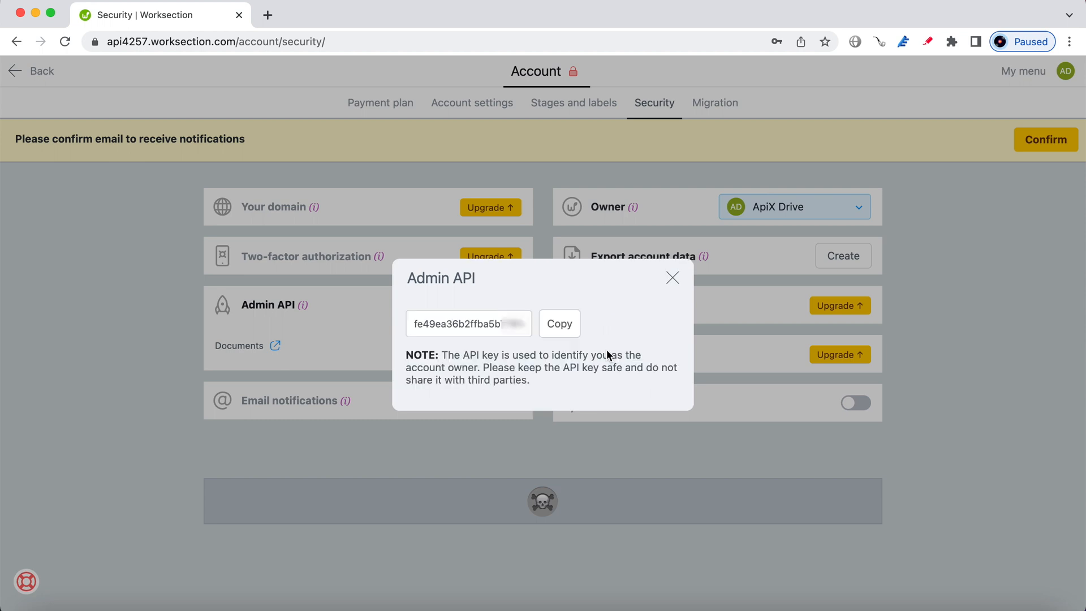
Copy the Admin API key from Worksection into the API Key field of the ApiX-Drive integration setup and save it.
{"action": "left_click_drag", "start_coordinate": [412, 323], "coordinate": [528, 323]}
{"action": "right_click", "coordinate": [475, 338]}
{"action": "left_click", "coordinate": [500, 357]}
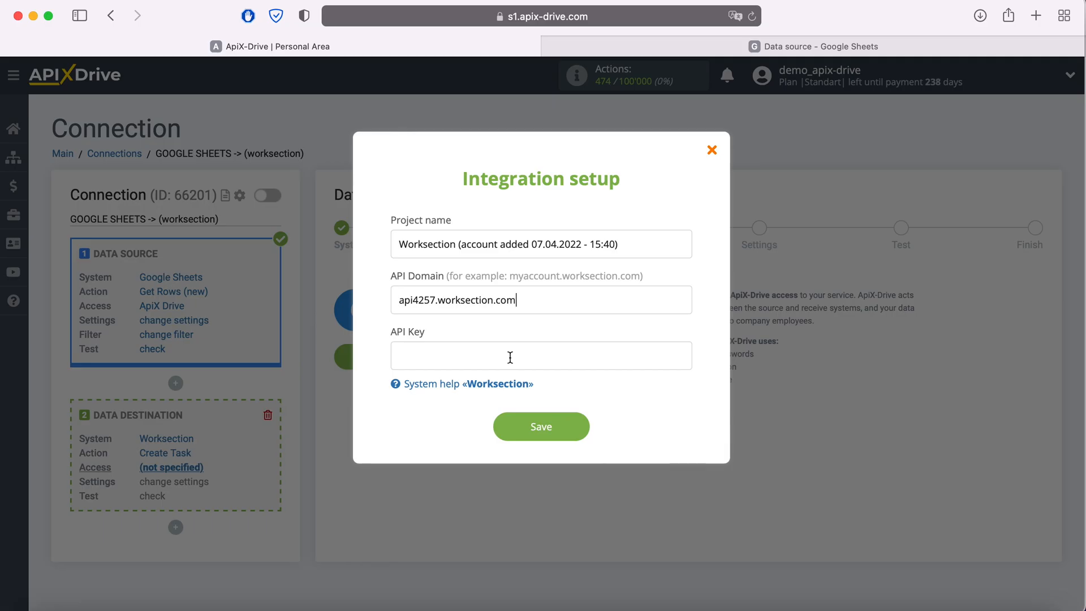
{"action": "right_click", "coordinate": [462, 361]}
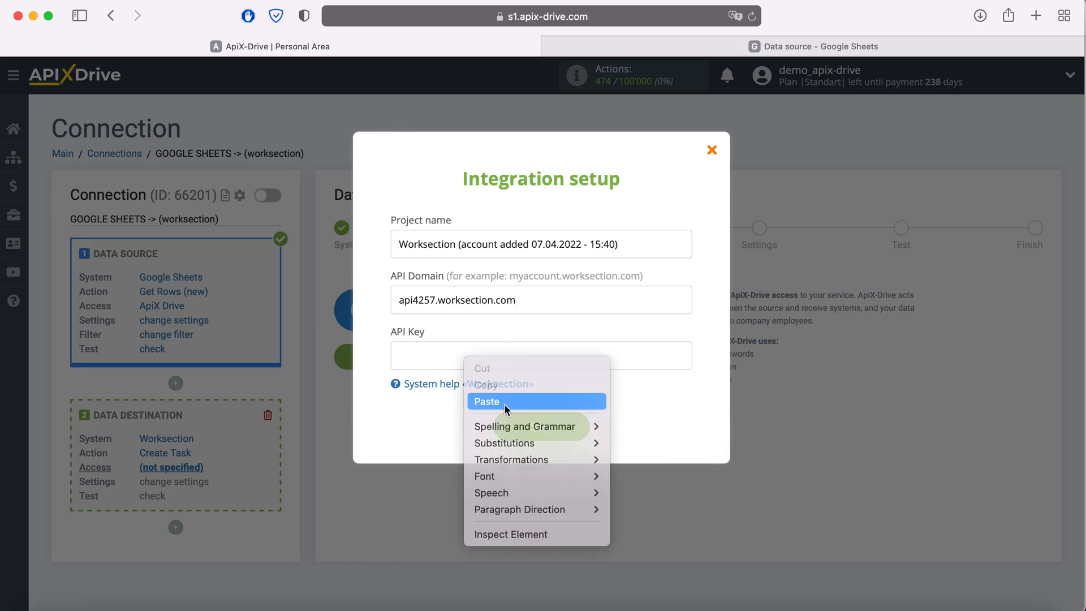
{"action": "left_click", "coordinate": [504, 404]}
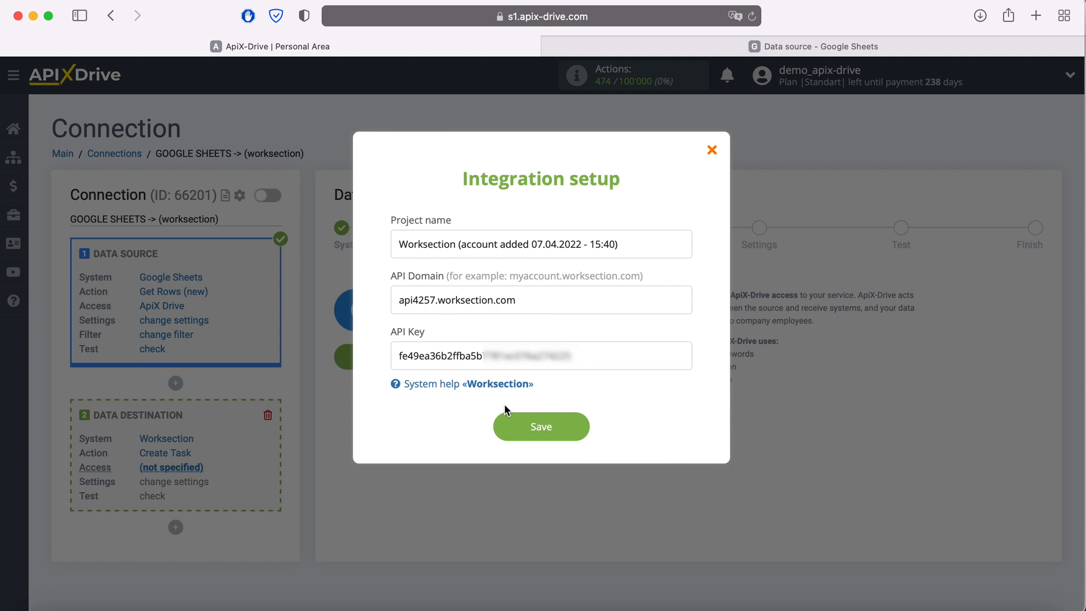
{"action": "left_click", "coordinate": [584, 424]}
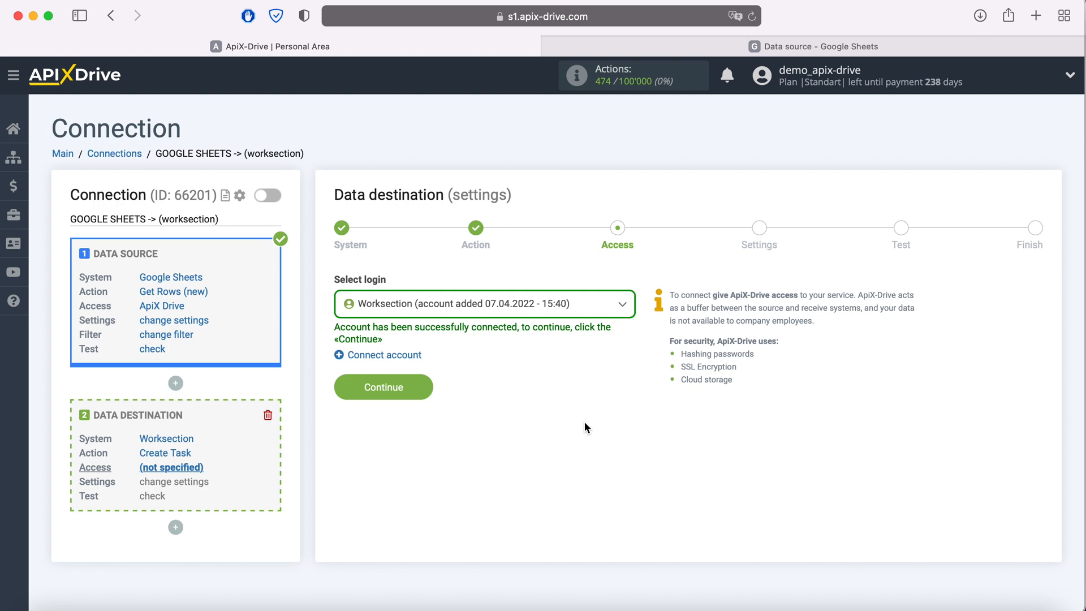
Select the newly connected Worksection account as the login and continue to the destination settings.
{"action": "left_click", "coordinate": [509, 306]}
{"action": "left_click", "coordinate": [492, 403]}
{"action": "left_click", "coordinate": [424, 386]}
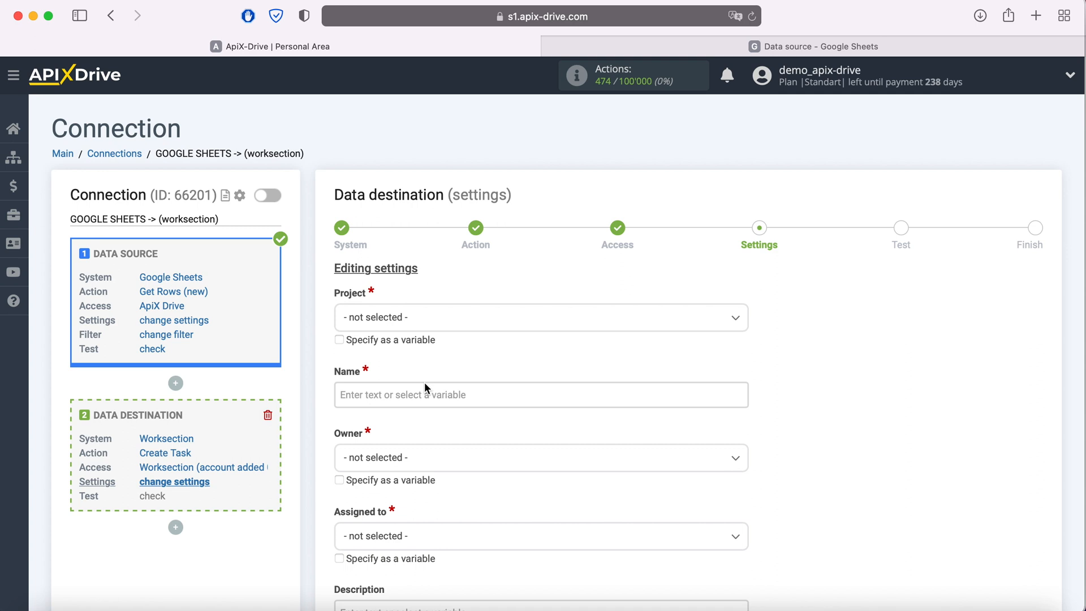
Choose the ApiX-Drive project and insert the Google Sheets Column C and Column D variables into the task Name.
{"action": "left_click", "coordinate": [424, 313]}
{"action": "left_click", "coordinate": [390, 394]}
{"action": "left_click", "coordinate": [390, 399]}
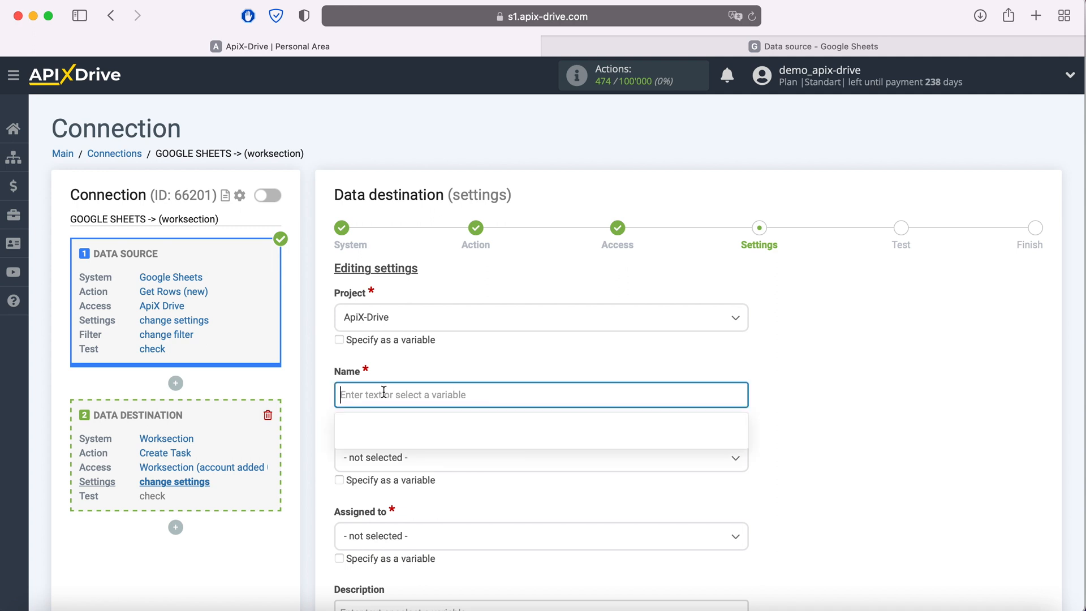
{"action": "scroll", "coordinate": [382, 388], "scroll_direction": "down", "scroll_amount": 4}
{"action": "scroll", "coordinate": [597, 358], "scroll_direction": "down", "scroll_amount": 2}
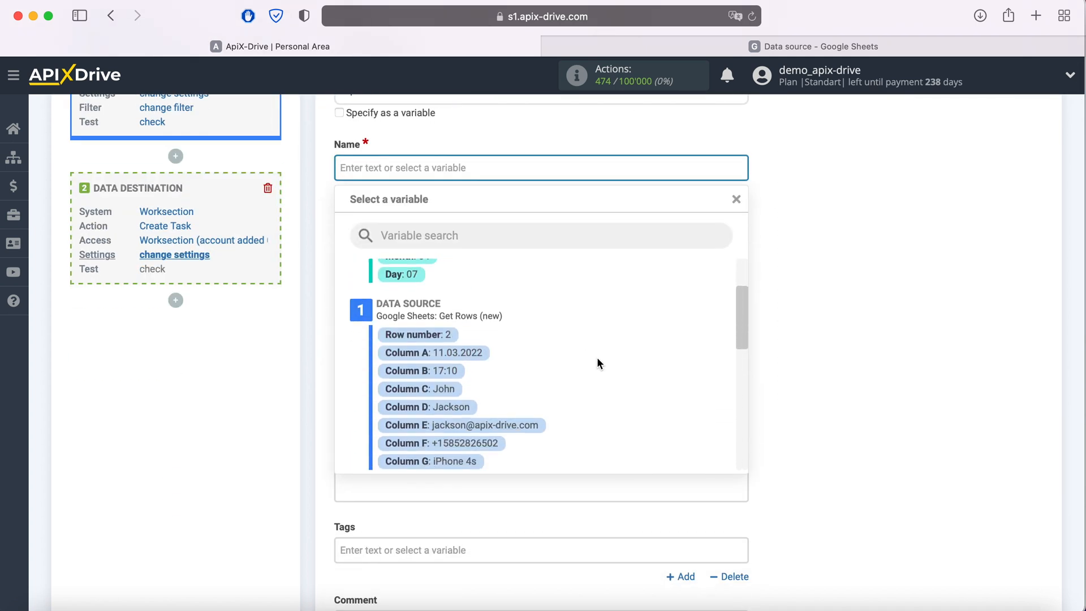
{"action": "left_click", "coordinate": [452, 388]}
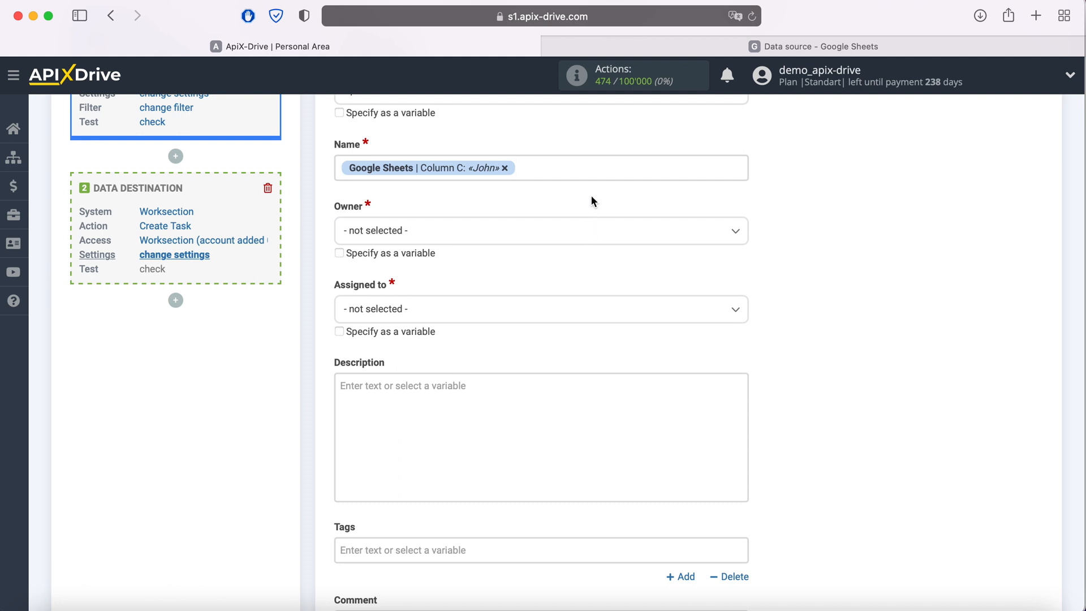
{"action": "left_click", "coordinate": [582, 175]}
{"action": "left_click", "coordinate": [446, 406]}
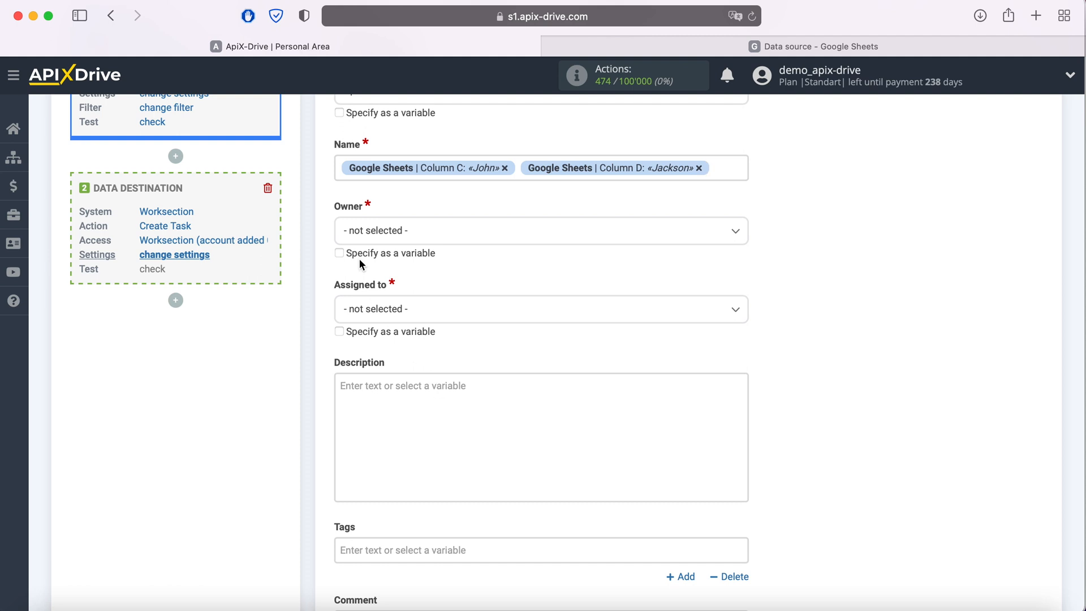
Add the text "New row" in front of the variables in the task Name.
{"action": "left_click", "coordinate": [340, 167]}
{"action": "type", "text": "New row"}
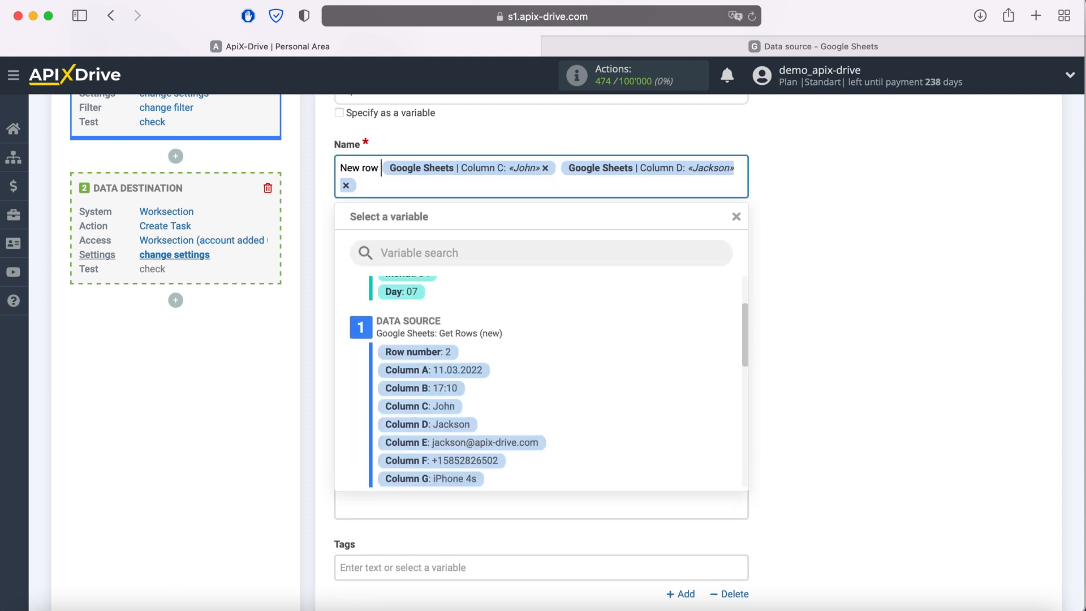
{"action": "left_click", "coordinate": [801, 243]}
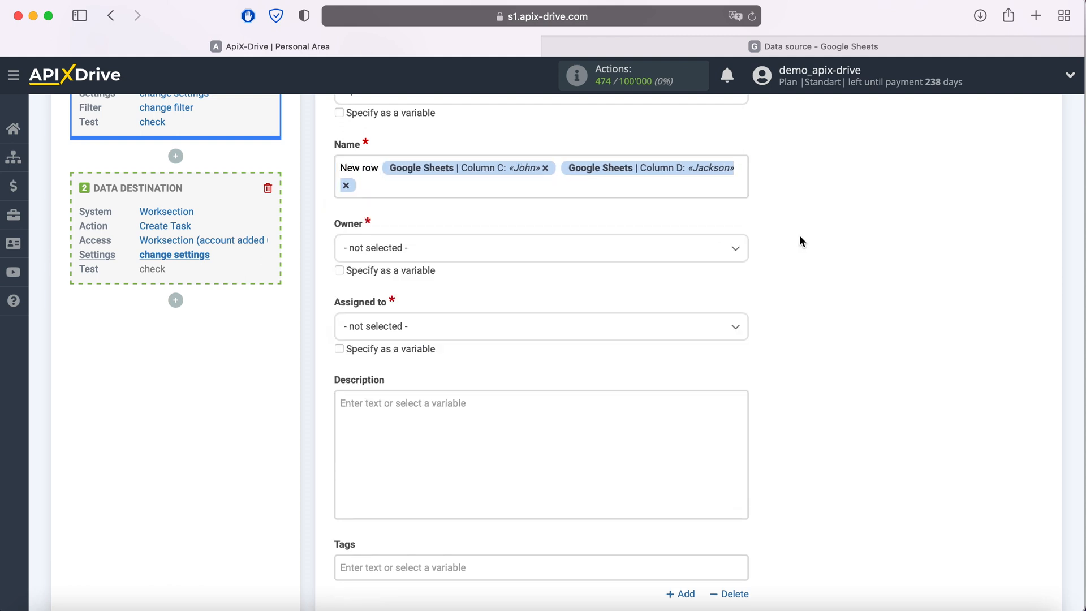
Set both the task Owner and Assigned to fields to ApiX Drive.
{"action": "left_click", "coordinate": [505, 249]}
{"action": "left_click", "coordinate": [376, 324]}
{"action": "left_click", "coordinate": [412, 326]}
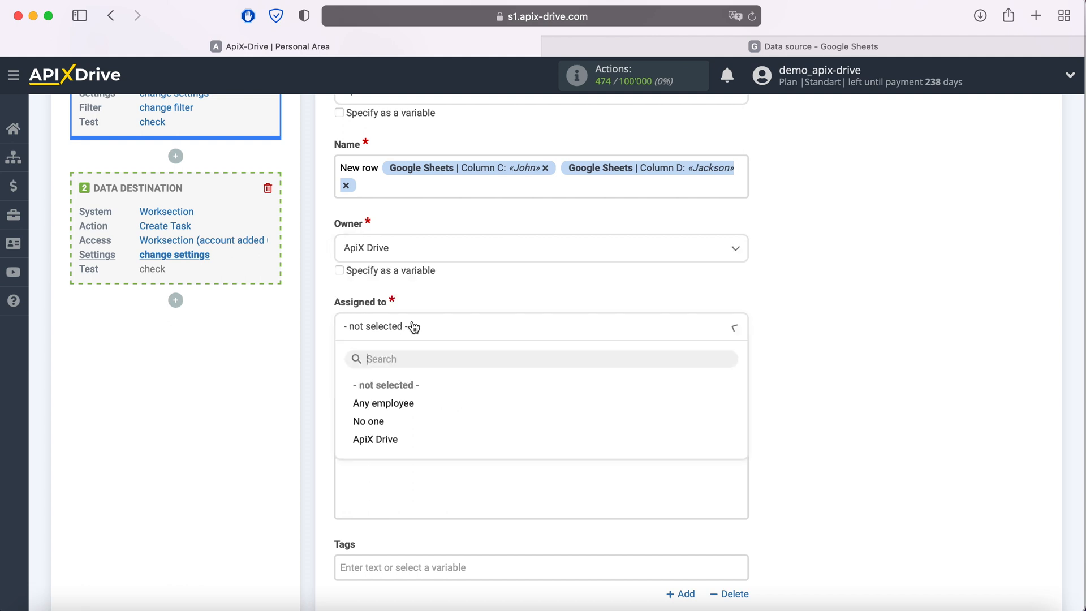
{"action": "left_click", "coordinate": [375, 439]}
Begin the Description with the label "Date" followed by the Google Sheets Column A and Column B variables.
{"action": "left_click", "coordinate": [385, 425]}
{"action": "scroll", "coordinate": [384, 418], "scroll_direction": "down", "scroll_amount": 5}
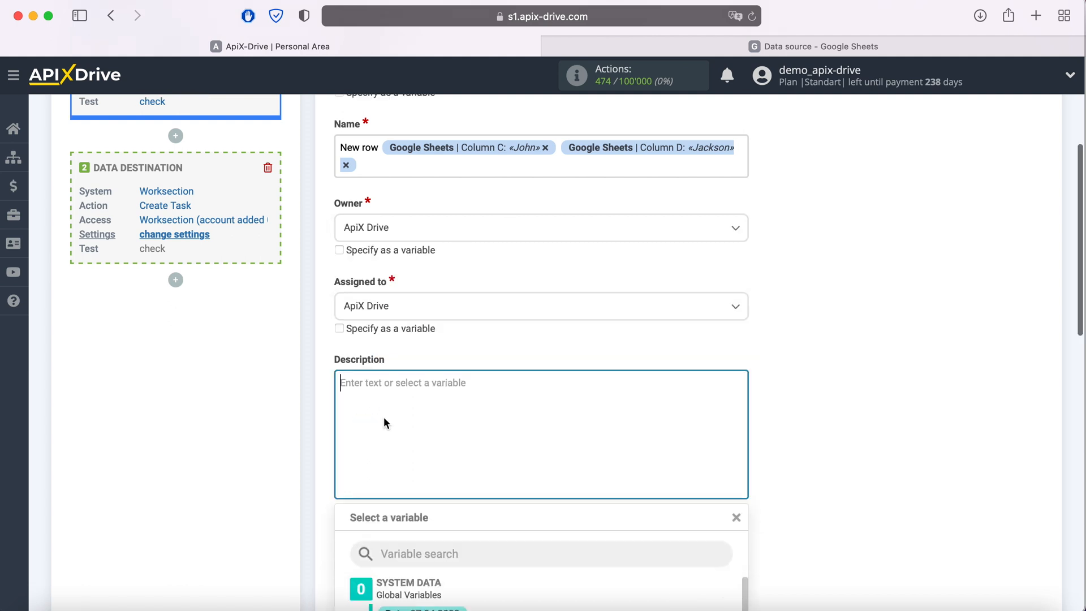
{"action": "type", "text": "Date"}
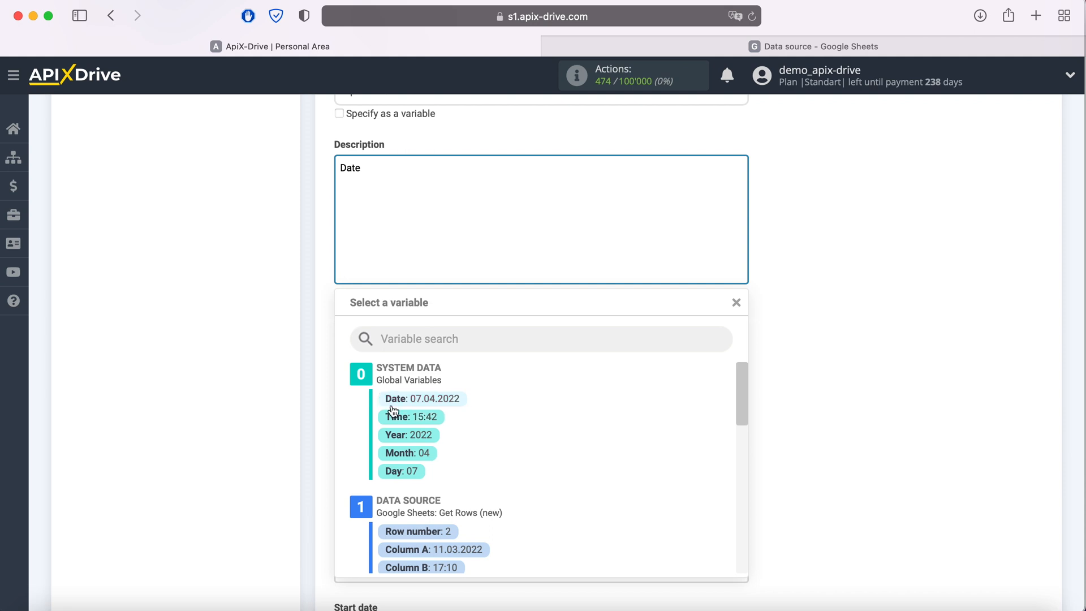
{"action": "scroll", "coordinate": [558, 424], "scroll_direction": "down", "scroll_amount": 2}
{"action": "left_click", "coordinate": [408, 511]}
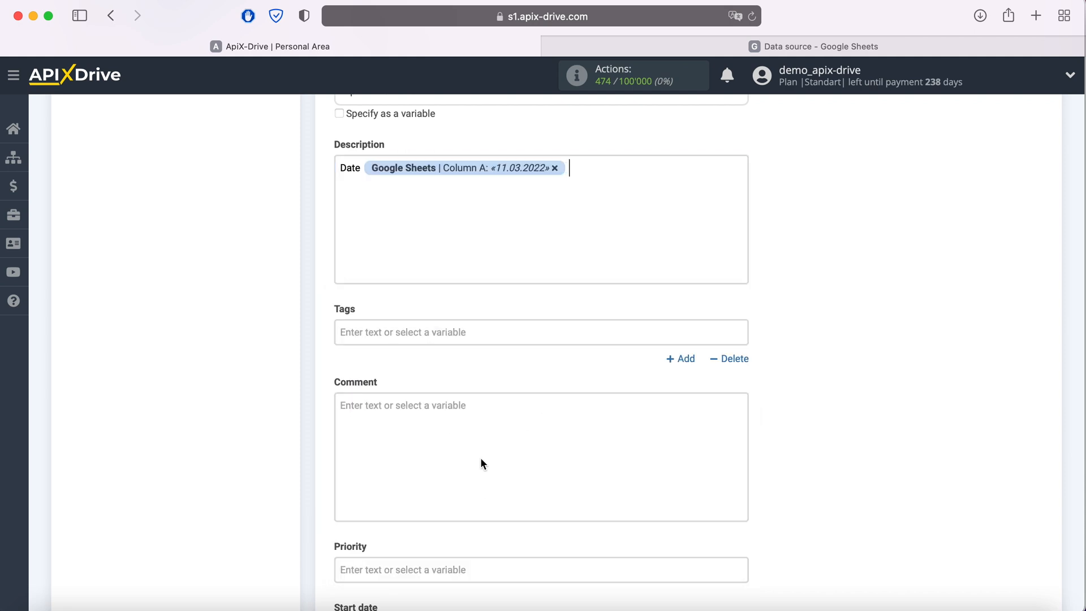
{"action": "left_click", "coordinate": [597, 174]}
{"action": "left_click", "coordinate": [453, 507]}
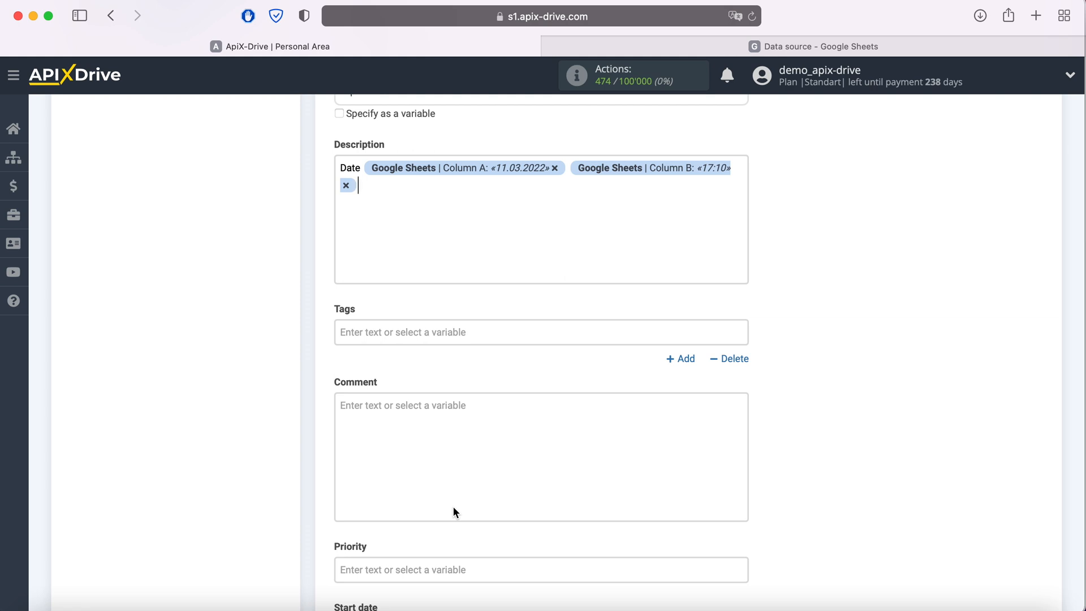
Add a new Description line labelled "Email" with the Google Sheets Column E variable.
{"action": "key", "text": "Return"}
{"action": "type", "text": "Email"}
{"action": "left_click", "coordinate": [446, 204]}
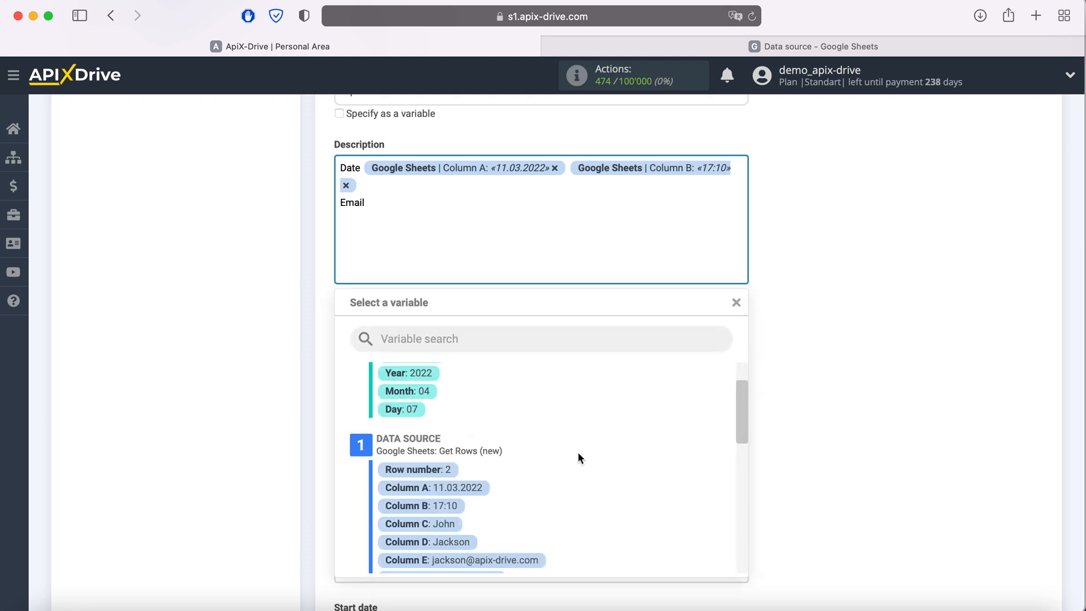
{"action": "scroll", "coordinate": [596, 446], "scroll_direction": "down", "scroll_amount": 5}
{"action": "left_click", "coordinate": [498, 488]}
Add a new Description line labelled "Phone" with the Google Sheets Column F variable.
{"action": "key", "text": "Return"}
{"action": "type", "text": "Phone"}
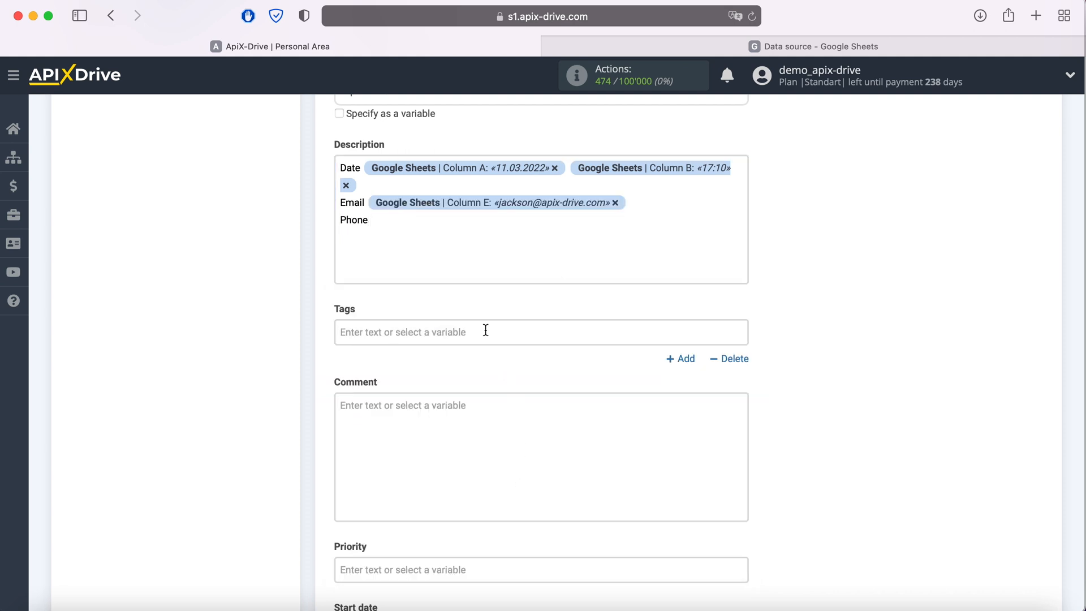
{"action": "left_click", "coordinate": [428, 221]}
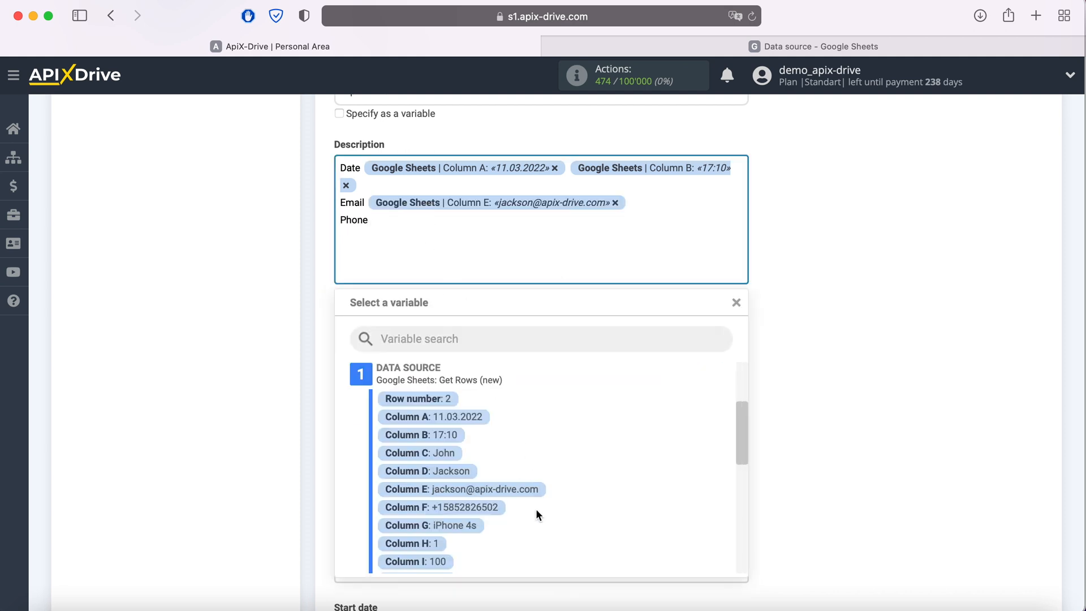
{"action": "left_click", "coordinate": [497, 511]}
Add a new Description line labelled "Product" with the Google Sheets Column G variable.
{"action": "key", "text": "Return"}
{"action": "type", "text": "Product"}
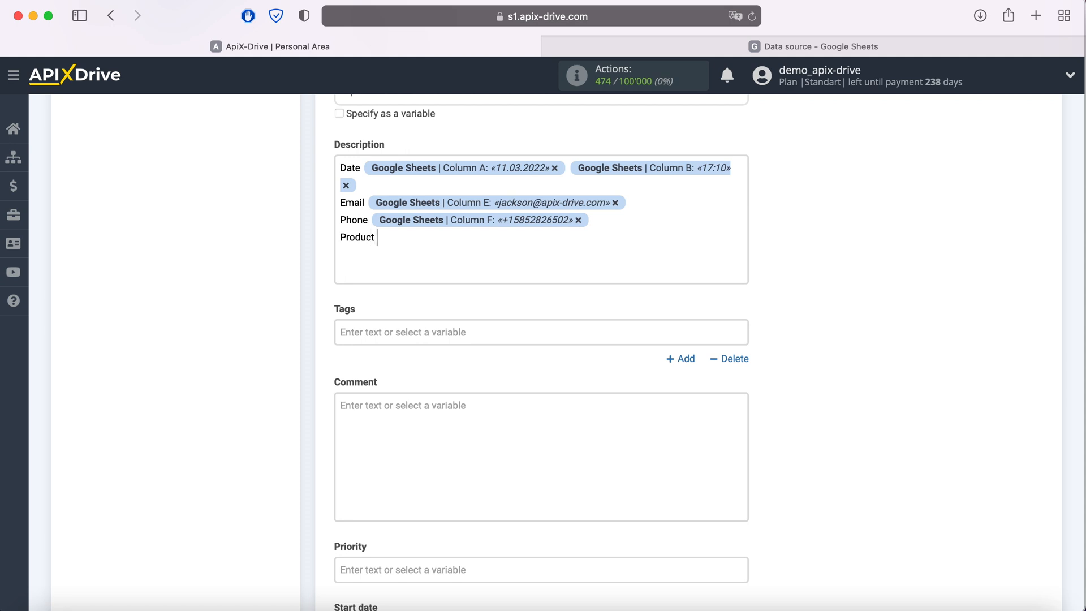
{"action": "left_click", "coordinate": [433, 236]}
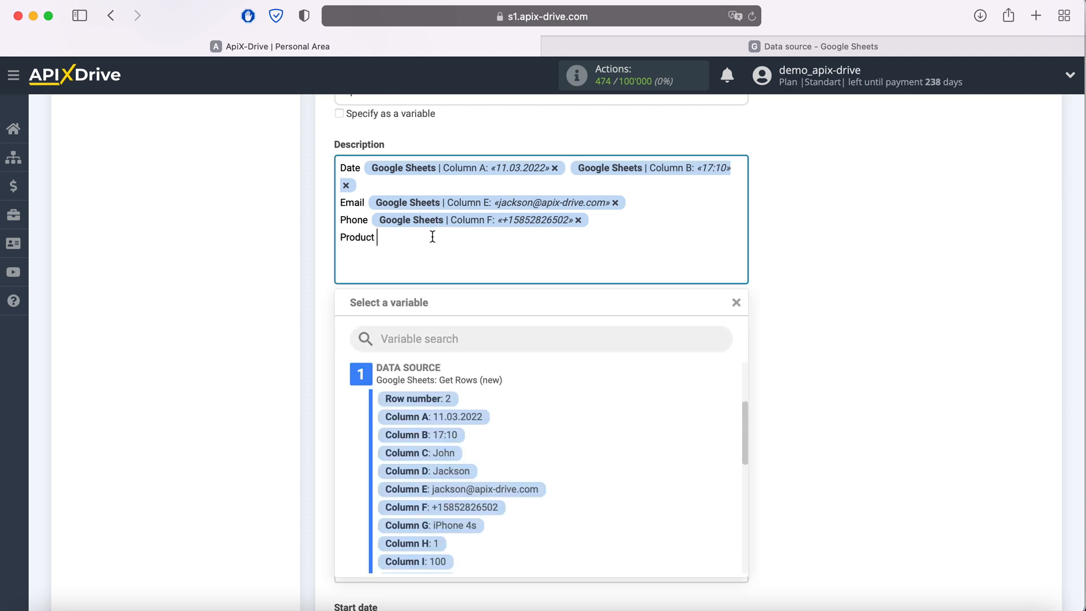
{"action": "scroll", "coordinate": [613, 426], "scroll_direction": "down", "scroll_amount": 2}
{"action": "left_click", "coordinate": [470, 482]}
Add a new Description line labelled "Price" with the Google Sheets Column I variable.
{"action": "key", "text": "Return"}
{"action": "type", "text": "Price"}
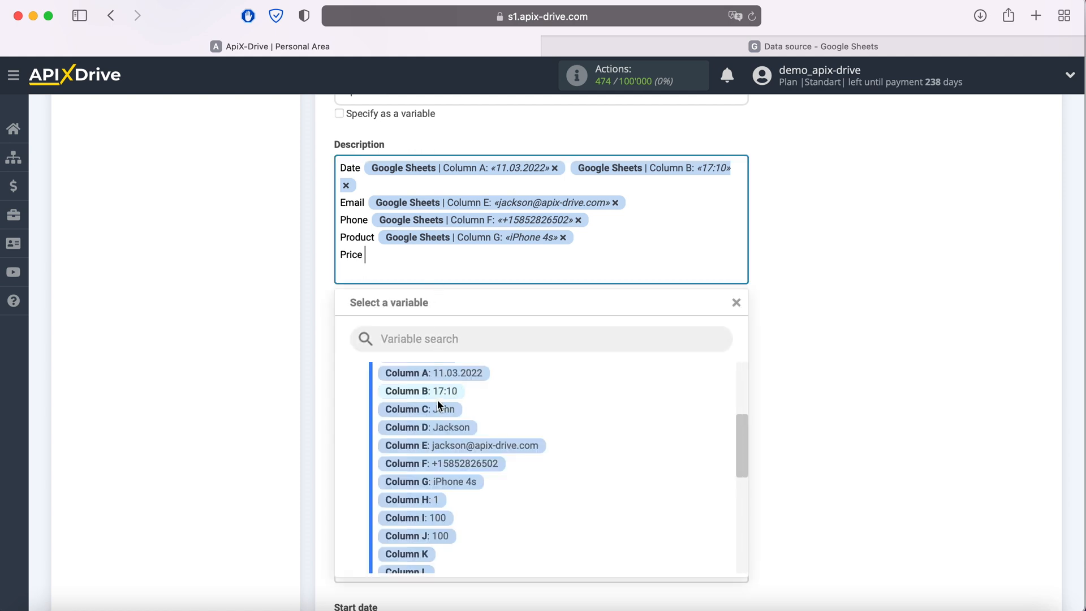
{"action": "left_click", "coordinate": [439, 516]}
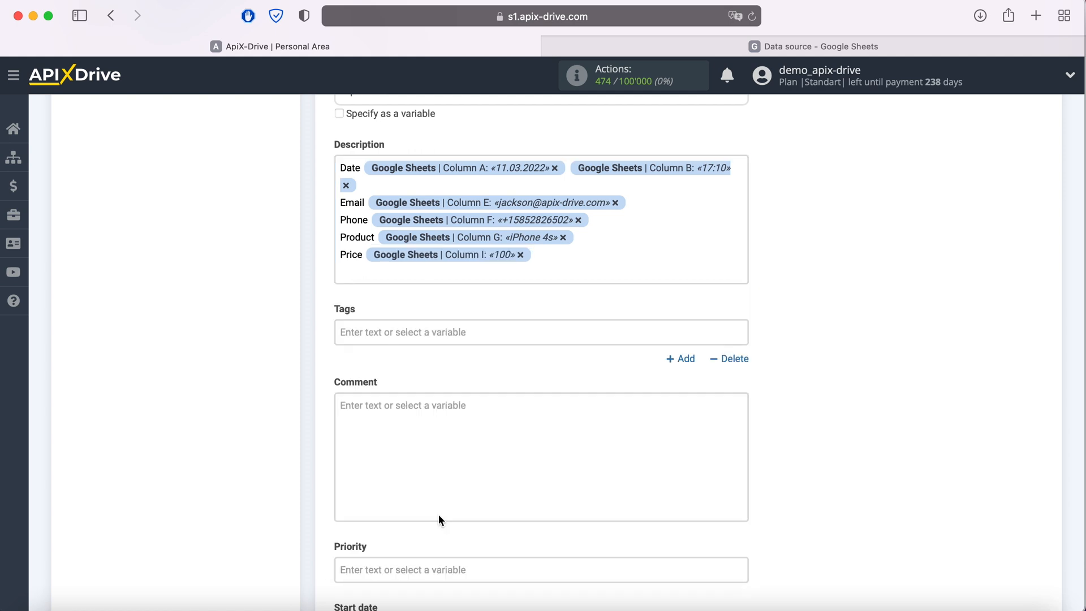
Leave the remaining task fields empty, continue to the destination test and send the test data to Worksection.
{"action": "scroll", "coordinate": [438, 514], "scroll_direction": "down", "scroll_amount": 6}
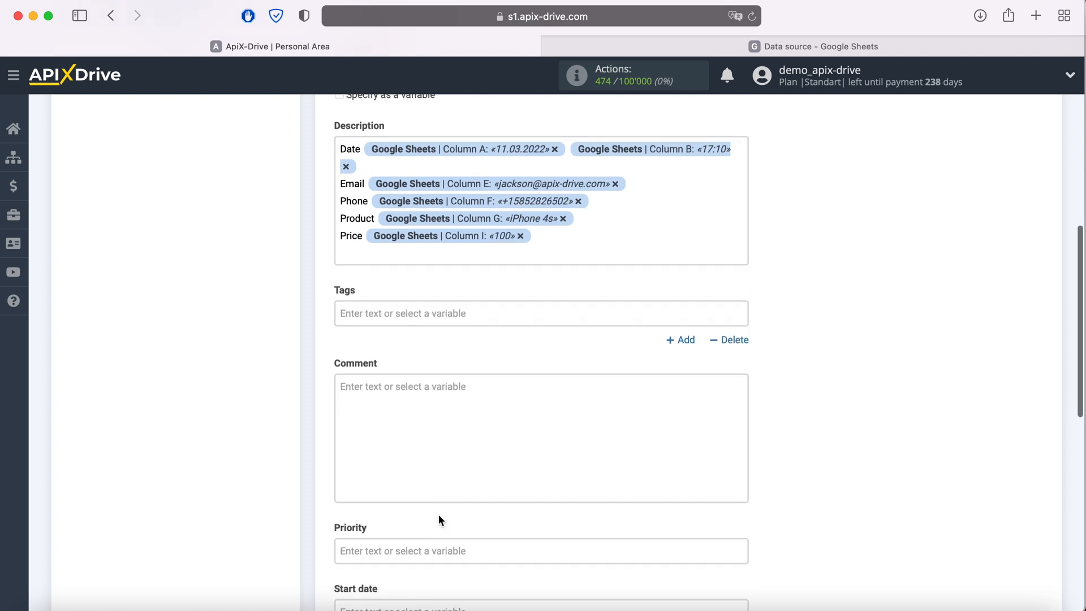
{"action": "left_click", "coordinate": [426, 527]}
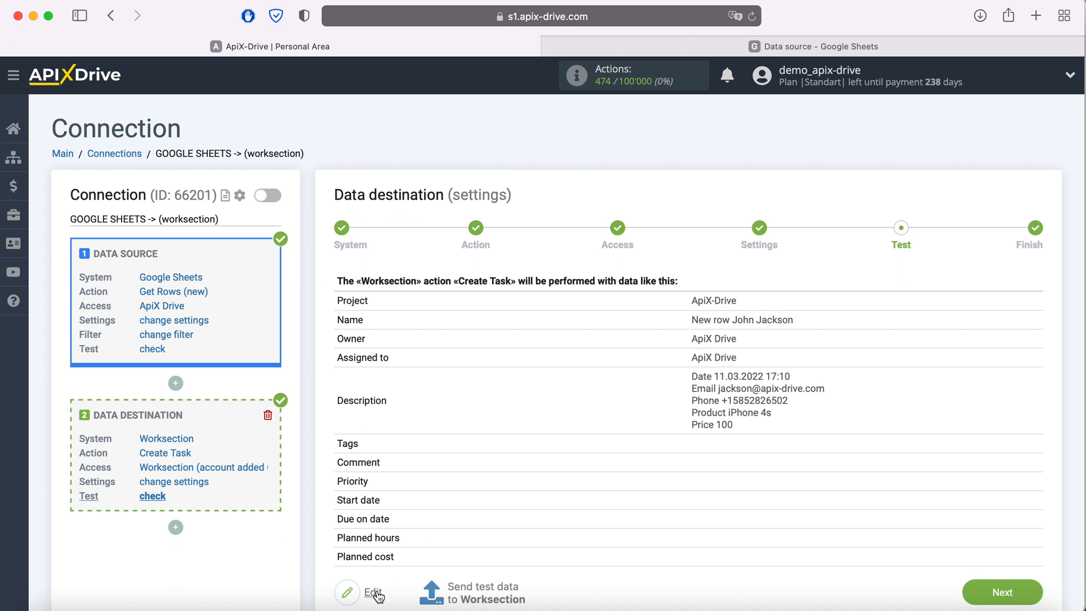
{"action": "left_click", "coordinate": [485, 592]}
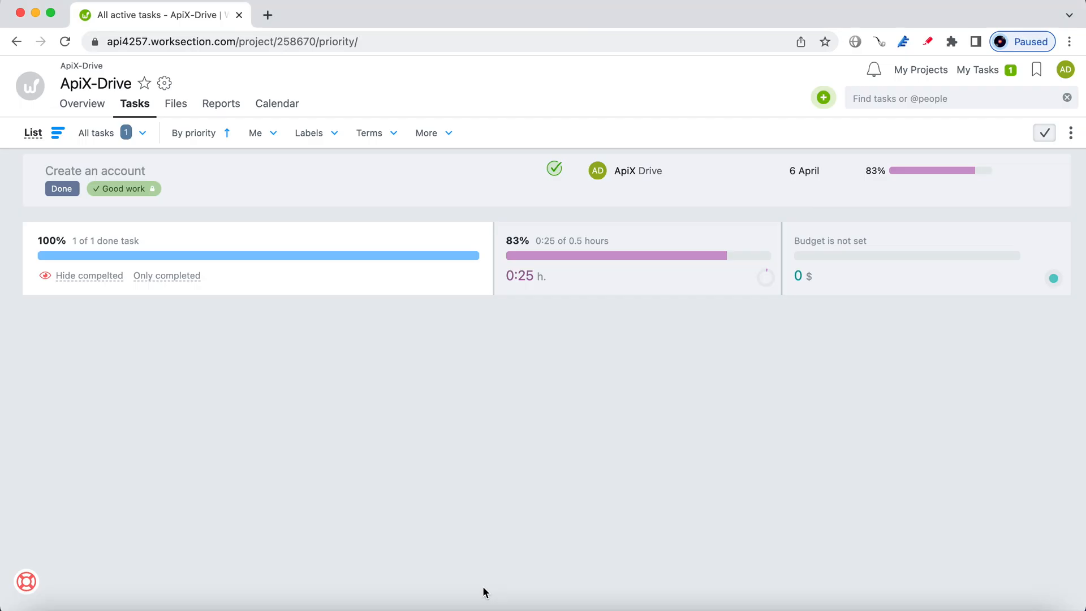
In Worksection, reload the ApiX-Drive project's task list and open the newly created test task.
{"action": "left_click", "coordinate": [65, 41]}
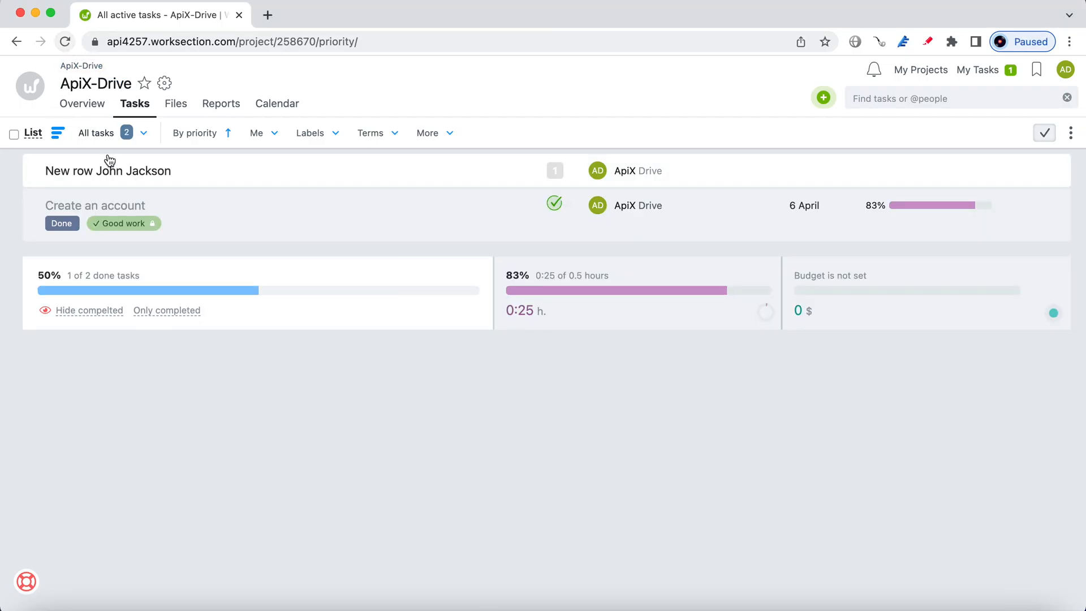
{"action": "left_click", "coordinate": [252, 169]}
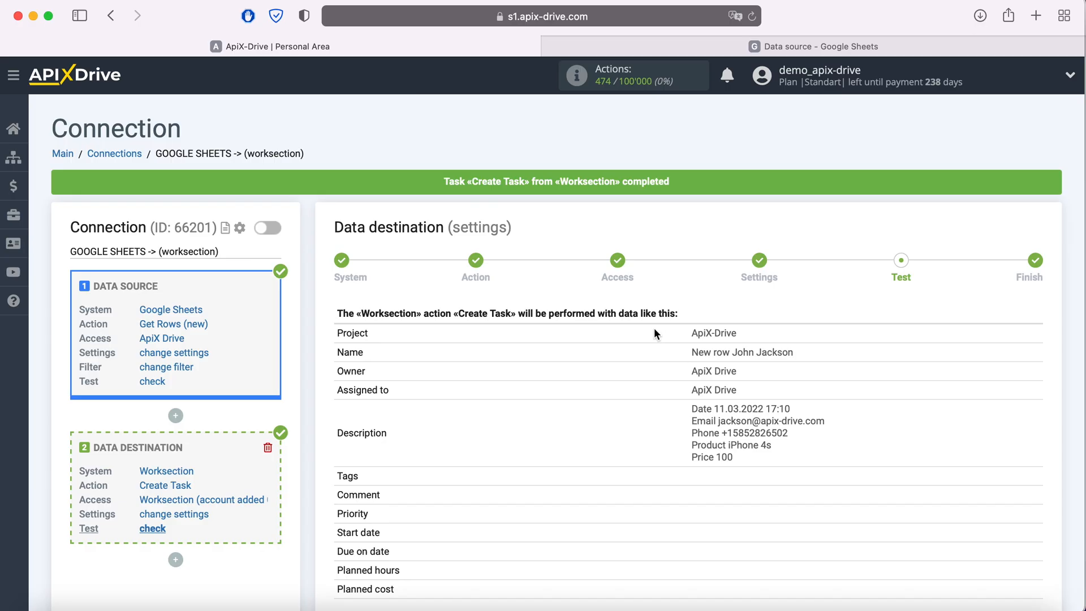
Back in ApiX-Drive, finish the data destination setup and enable auto-update for the connection.
{"action": "scroll", "coordinate": [654, 334], "scroll_direction": "down", "scroll_amount": 4}
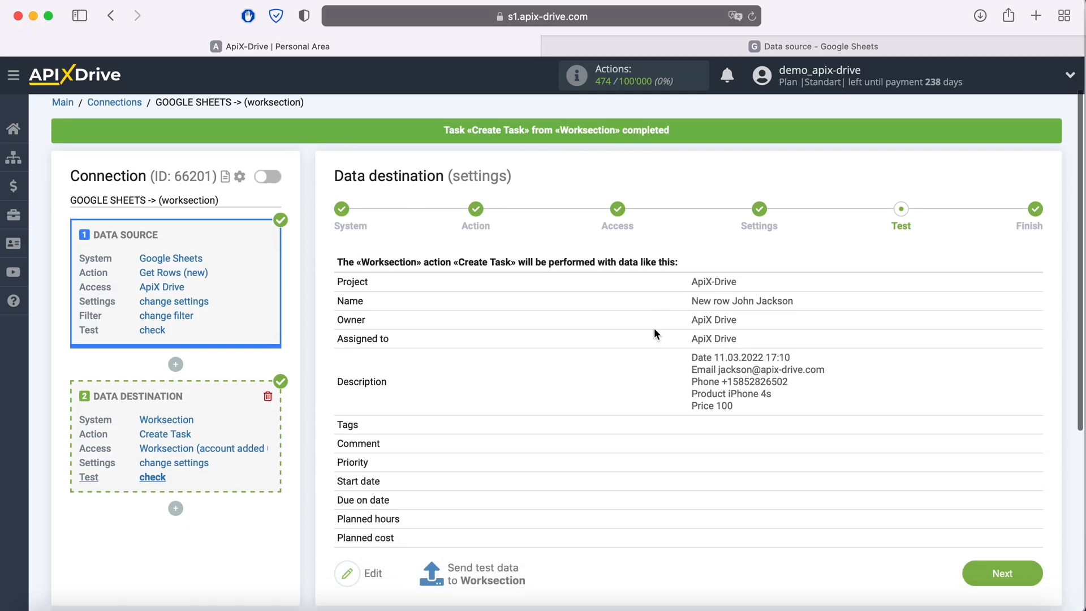
{"action": "left_click", "coordinate": [1036, 488]}
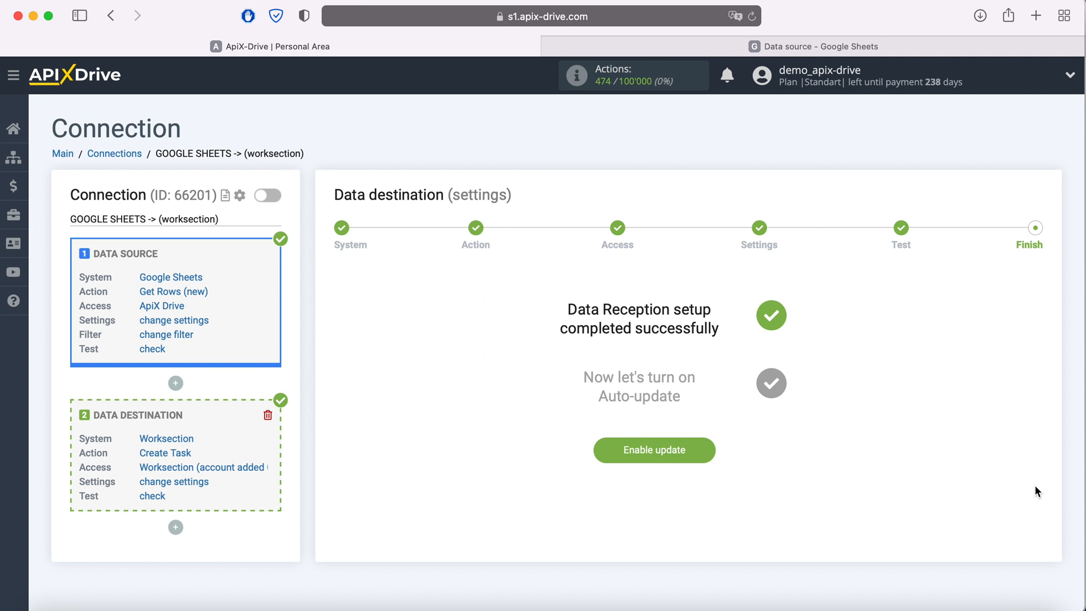
{"action": "left_click", "coordinate": [708, 448]}
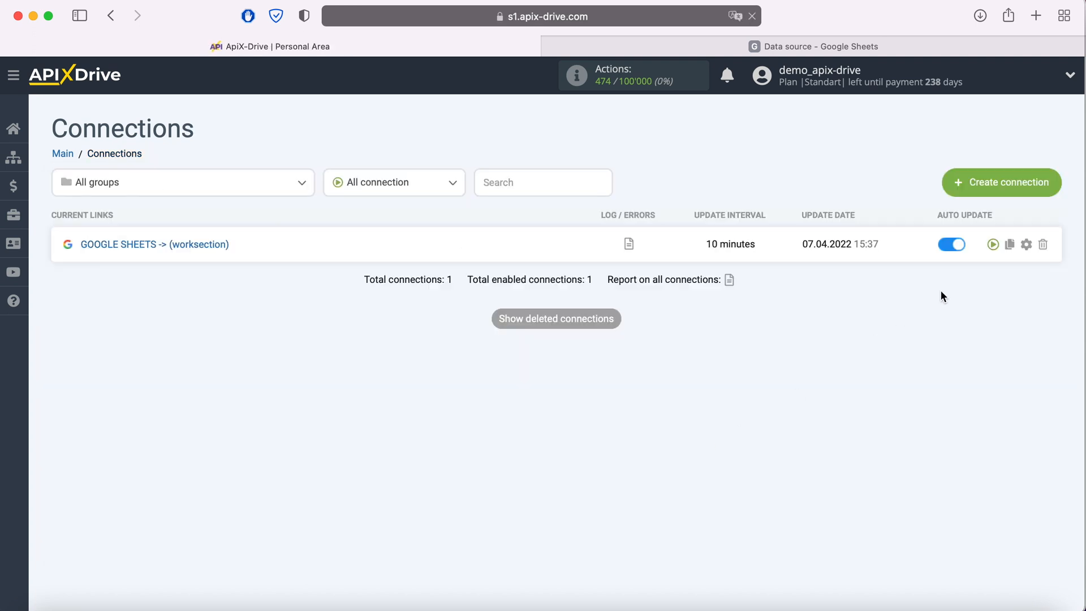
Set the Google Sheets to Worksection connection's update interval to 5 minutes and save its setup.
{"action": "left_click", "coordinate": [1027, 245]}
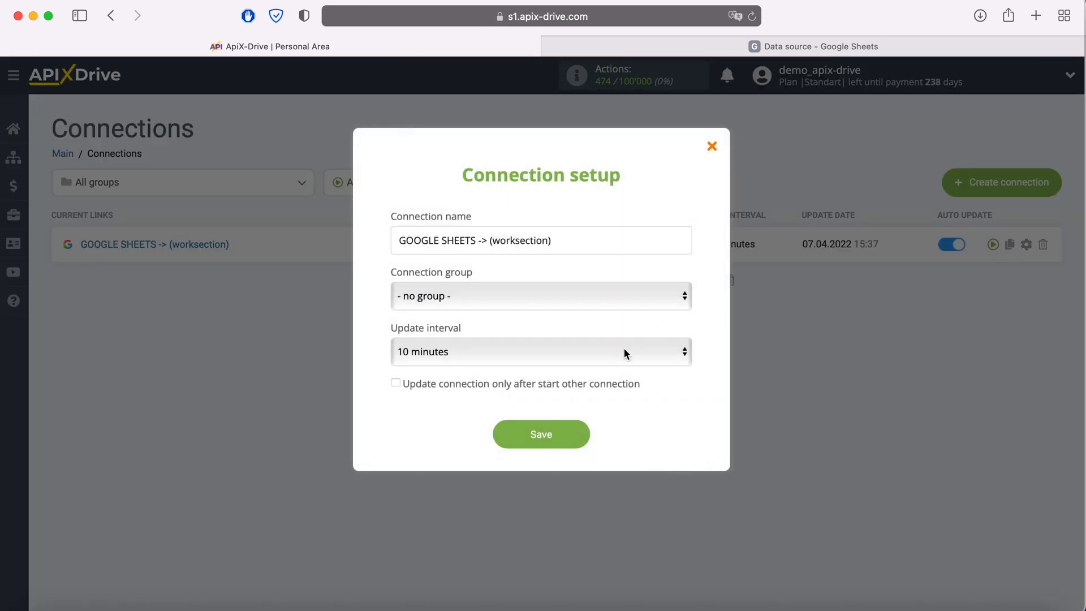
{"action": "left_click", "coordinate": [624, 352]}
{"action": "left_click", "coordinate": [559, 330]}
{"action": "left_click", "coordinate": [577, 434]}
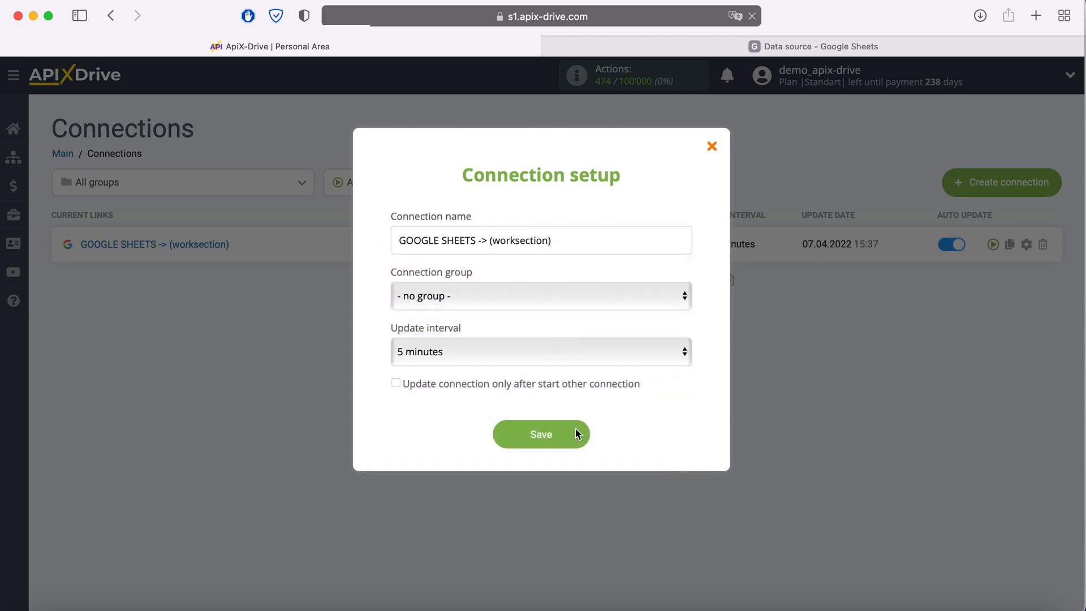